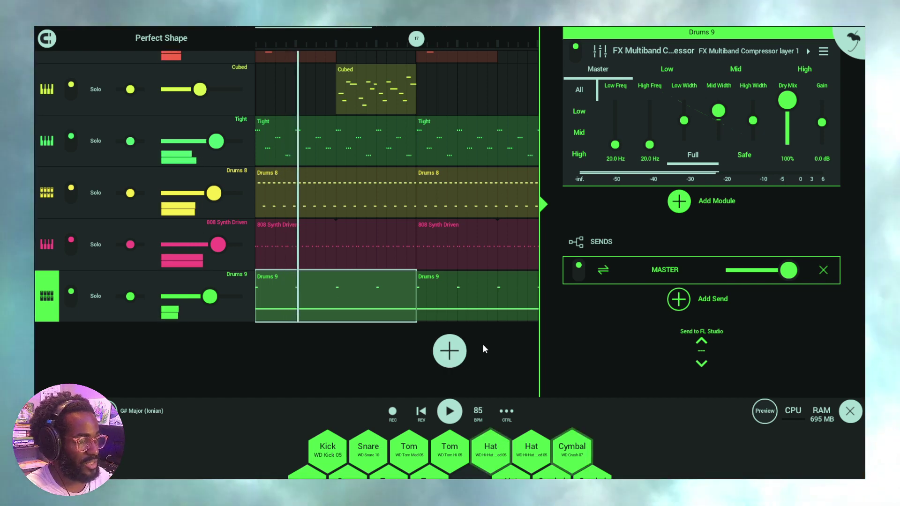
Listen briefly to the Synth Quaker Oscillation track in solo and restore playback of all tracks.
{"action": "scroll", "coordinate": [358, 339], "scroll_direction": "up", "scroll_amount": 3}
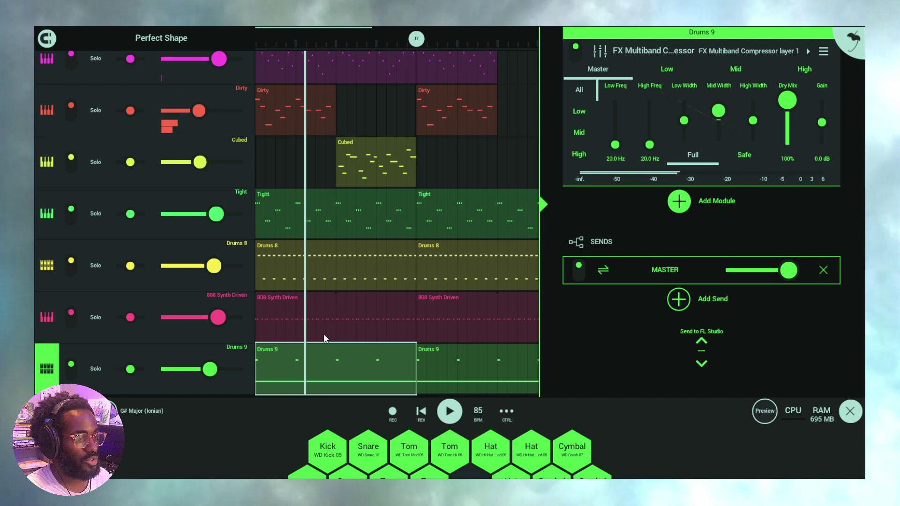
{"action": "scroll", "coordinate": [350, 282], "scroll_direction": "up", "scroll_amount": 1}
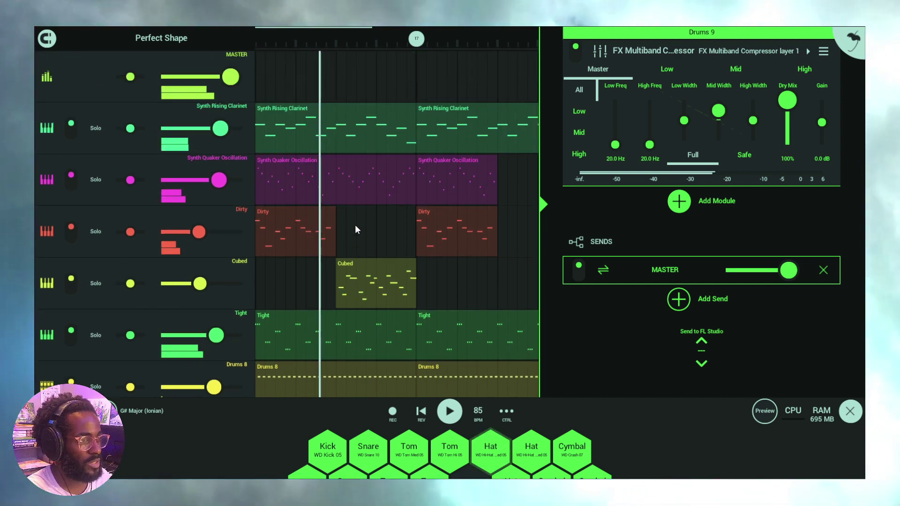
{"action": "left_click", "coordinate": [104, 180]}
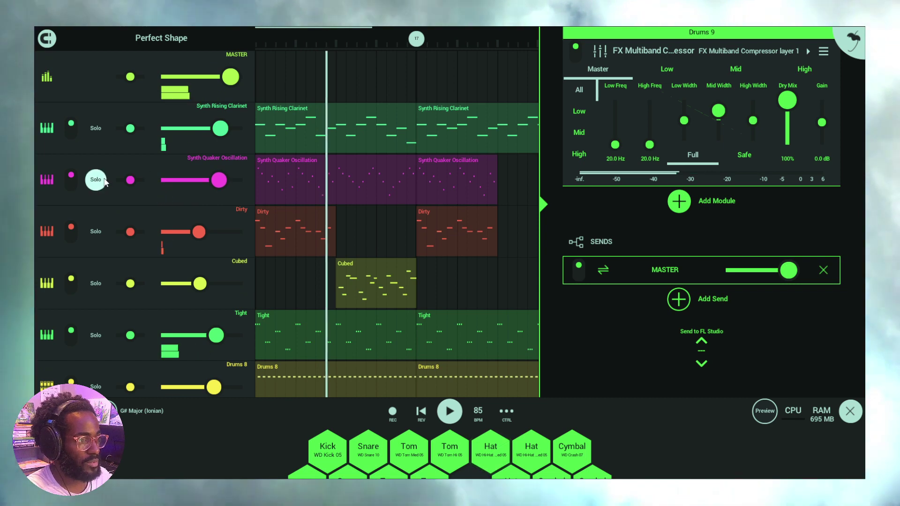
{"action": "left_click", "coordinate": [103, 180]}
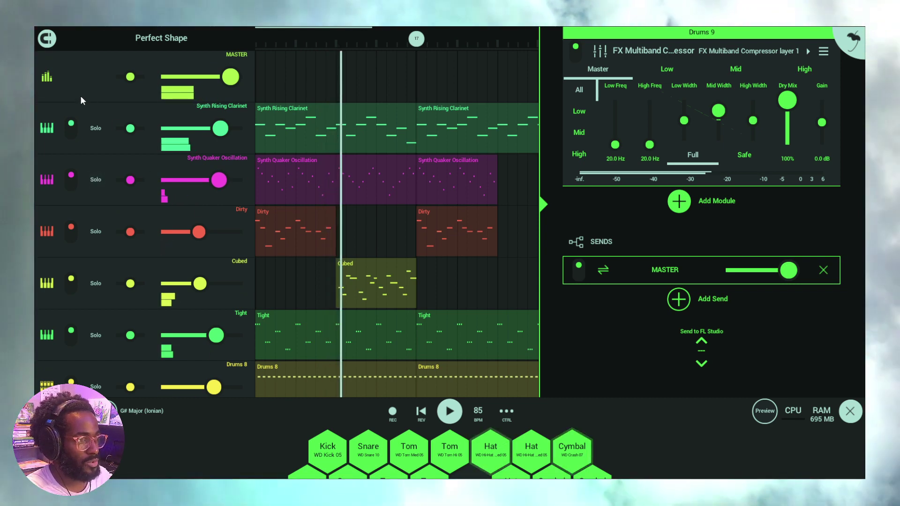
Switch to the mixer view and review the multiband compressor settings on the MASTER and Drums 8 channels.
{"action": "left_click", "coordinate": [50, 79]}
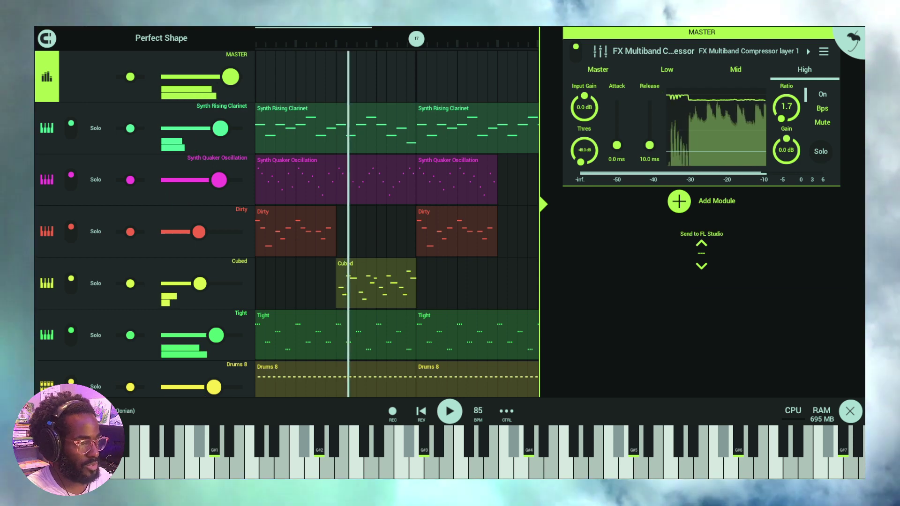
{"action": "key", "text": "F9"}
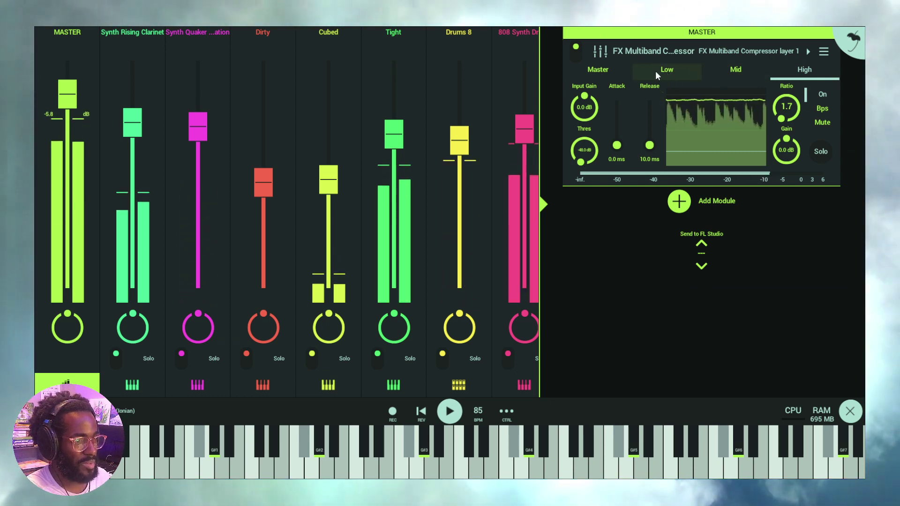
{"action": "left_click", "coordinate": [655, 72]}
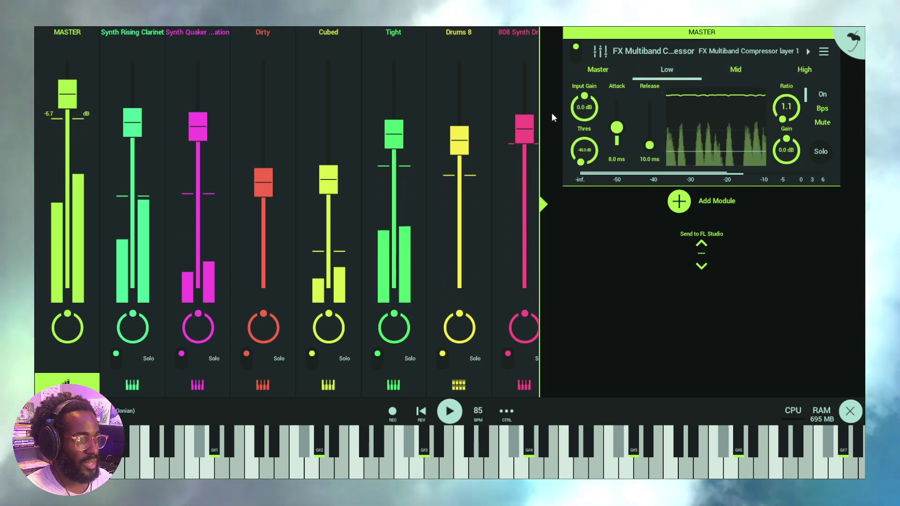
{"action": "left_click_drag", "start_coordinate": [435, 386], "coordinate": [475, 327]}
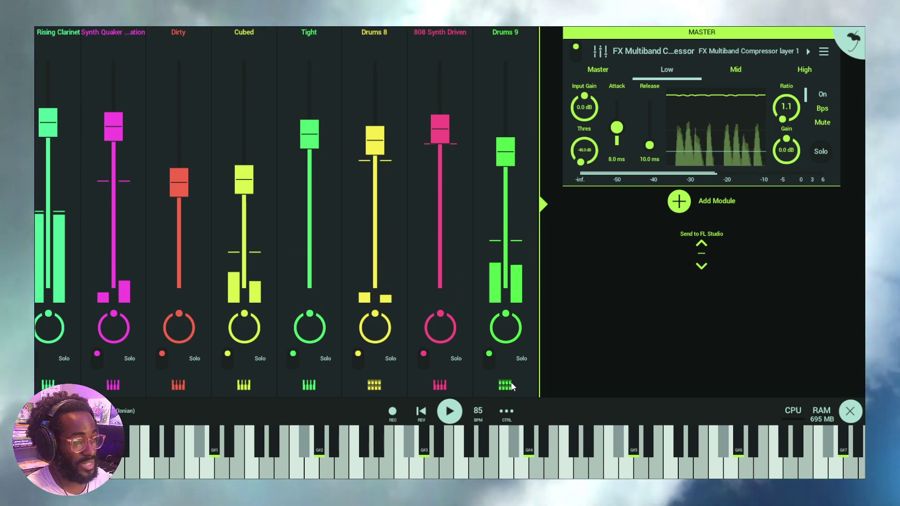
{"action": "left_click_drag", "start_coordinate": [375, 387], "coordinate": [446, 386]}
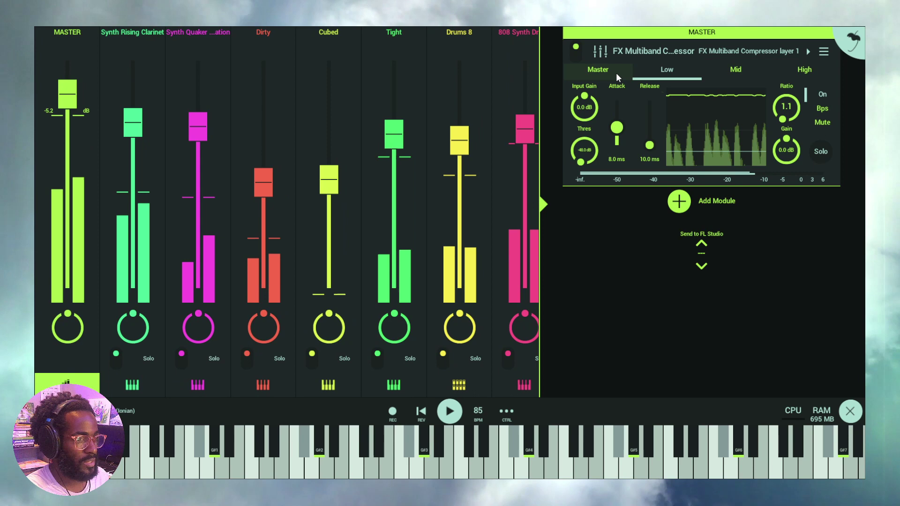
{"action": "left_click", "coordinate": [616, 72]}
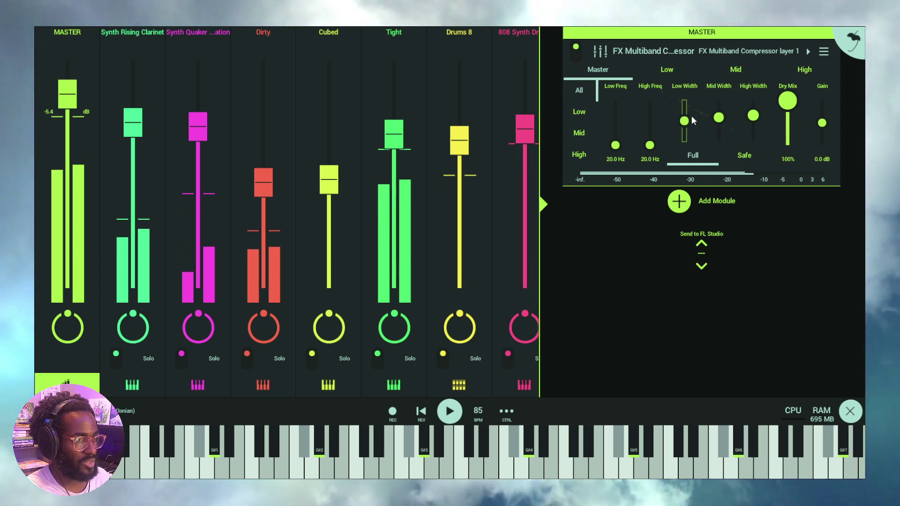
{"action": "left_click", "coordinate": [460, 384]}
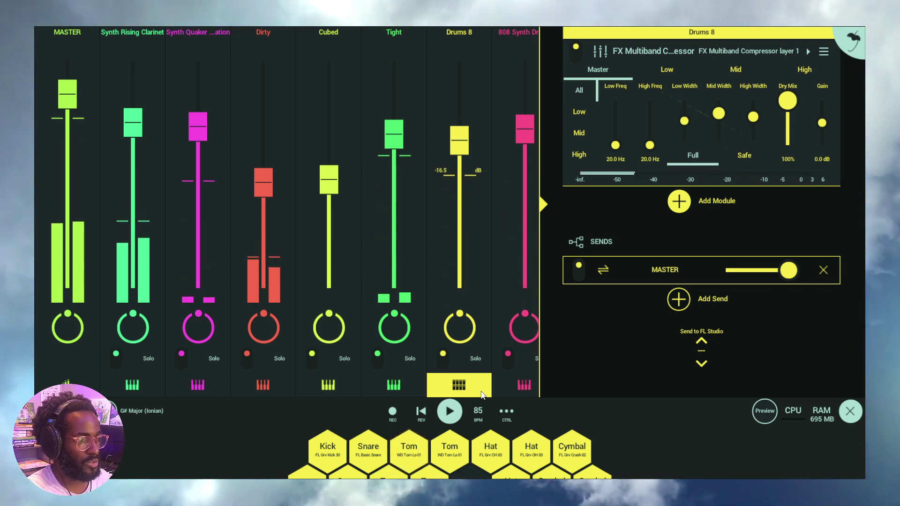
{"action": "left_click_drag", "start_coordinate": [500, 387], "coordinate": [414, 393]}
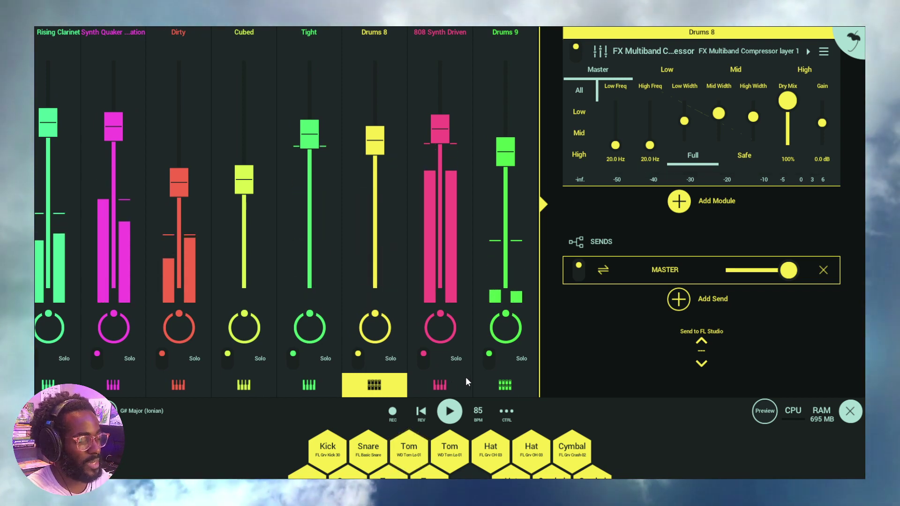
Add a Param EQ to the Drums 9 channel and set band 1 to a LowShelf with -12 dB gain at about 475 Hz.
{"action": "left_click", "coordinate": [500, 387]}
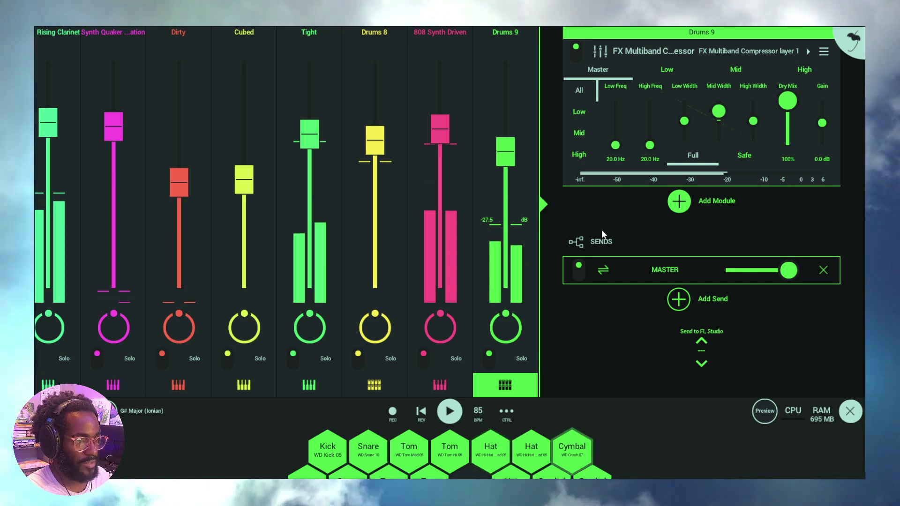
{"action": "left_click", "coordinate": [520, 358]}
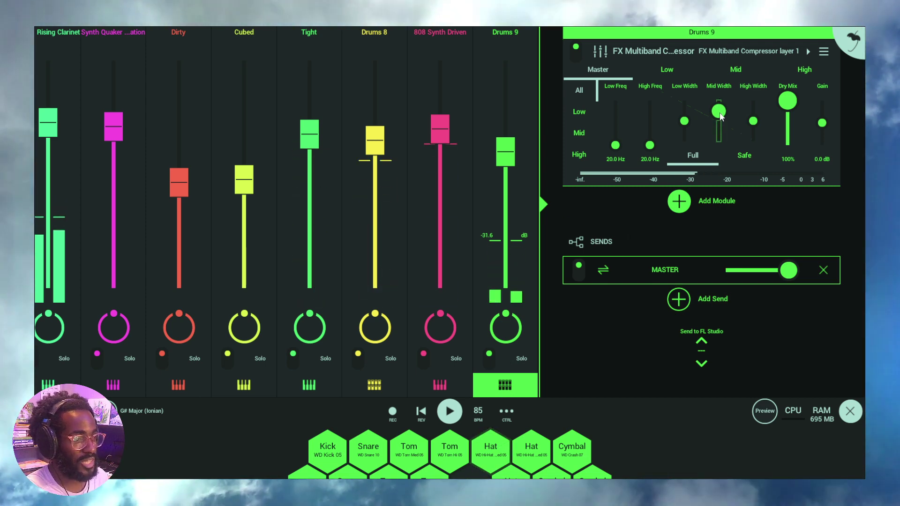
{"action": "left_click", "coordinate": [683, 203]}
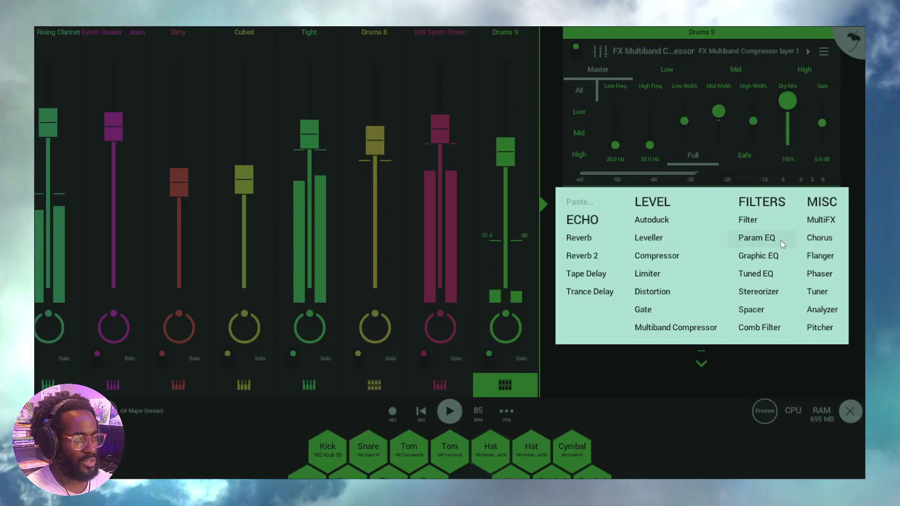
{"action": "left_click", "coordinate": [756, 236]}
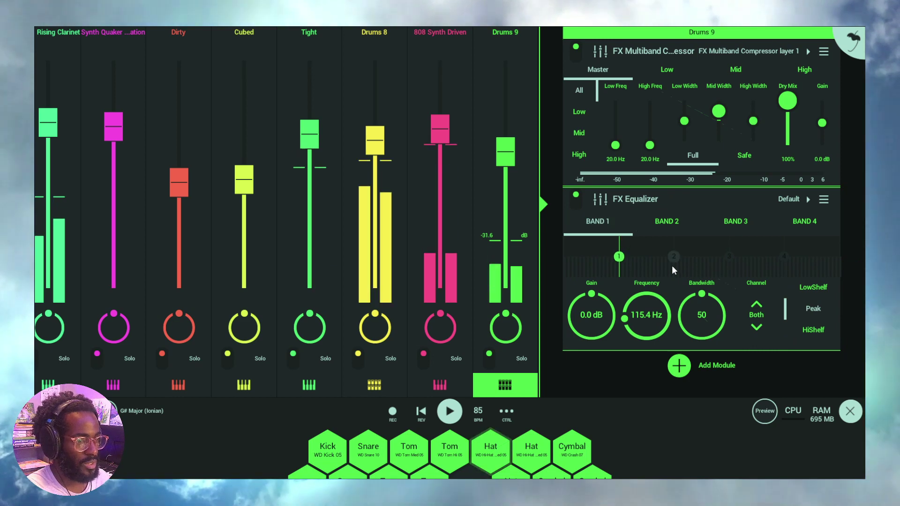
{"action": "left_click", "coordinate": [812, 287]}
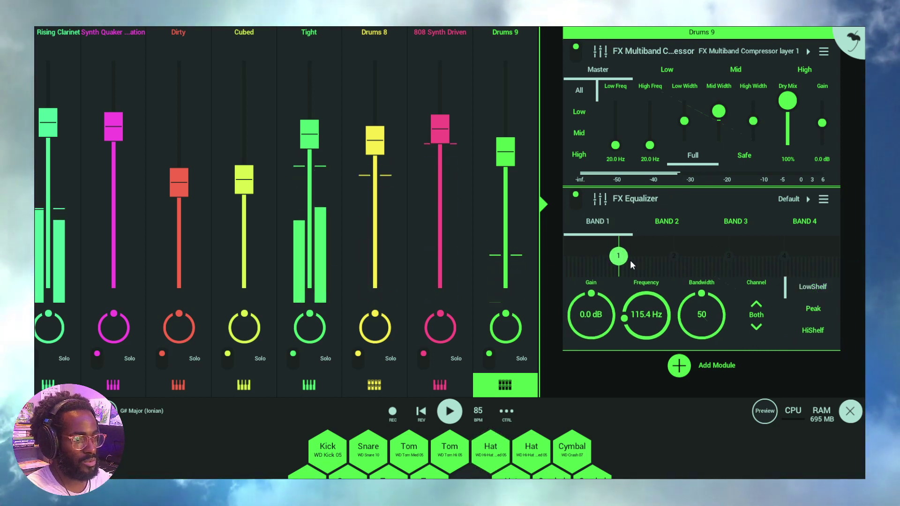
{"action": "left_click_drag", "start_coordinate": [620, 257], "coordinate": [697, 284]}
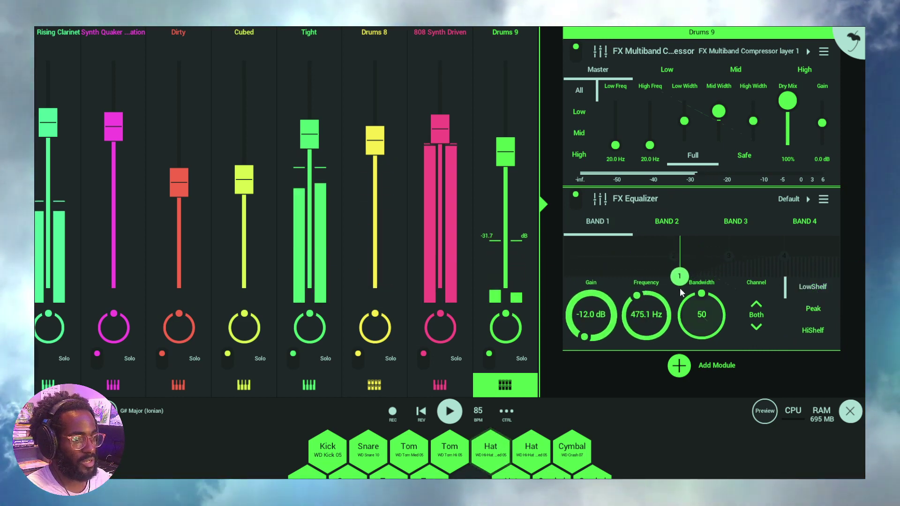
Refine the Drums 9 low shelf in solo to 727.9 Hz with a bandwidth of 52, and turn the solo off.
{"action": "left_click", "coordinate": [522, 359]}
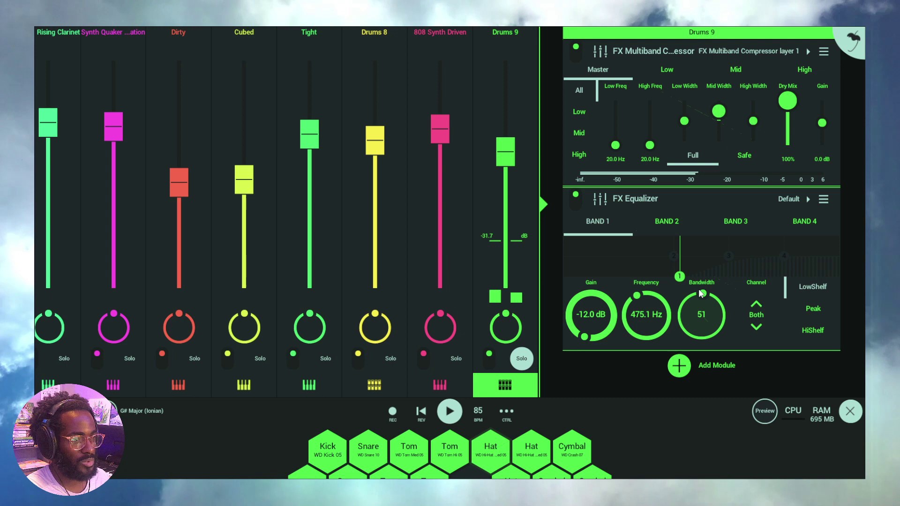
{"action": "mouse_move", "coordinate": [693, 263]}
{"action": "left_mouse_down"}
{"action": "mouse_move", "coordinate": [702, 253]}
{"action": "mouse_move", "coordinate": [617, 240]}
{"action": "mouse_move", "coordinate": [699, 245]}
{"action": "mouse_move", "coordinate": [697, 268]}
{"action": "left_mouse_up"}
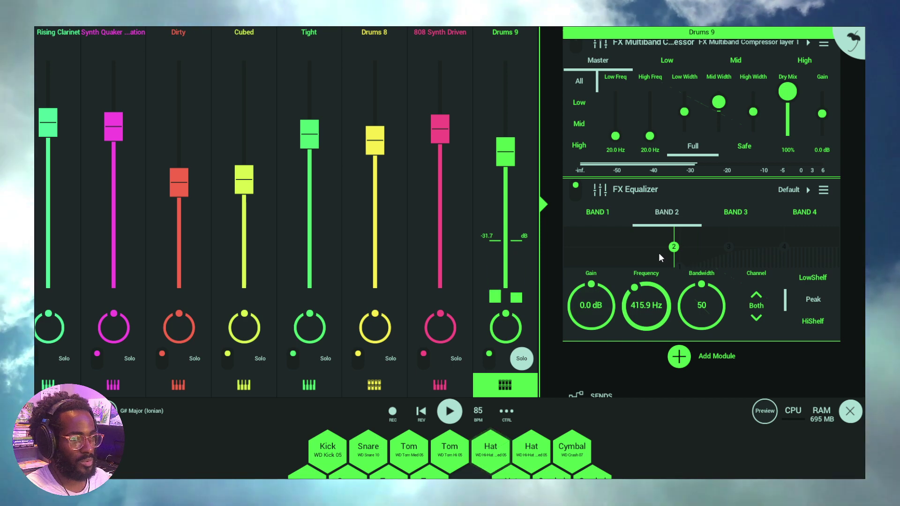
{"action": "left_click", "coordinate": [598, 201]}
{"action": "left_click", "coordinate": [598, 209]}
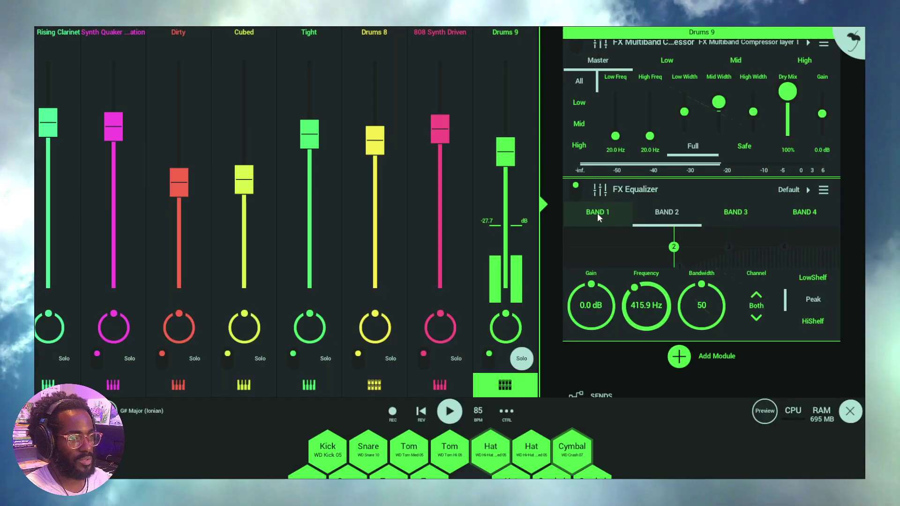
{"action": "left_click", "coordinate": [598, 213]}
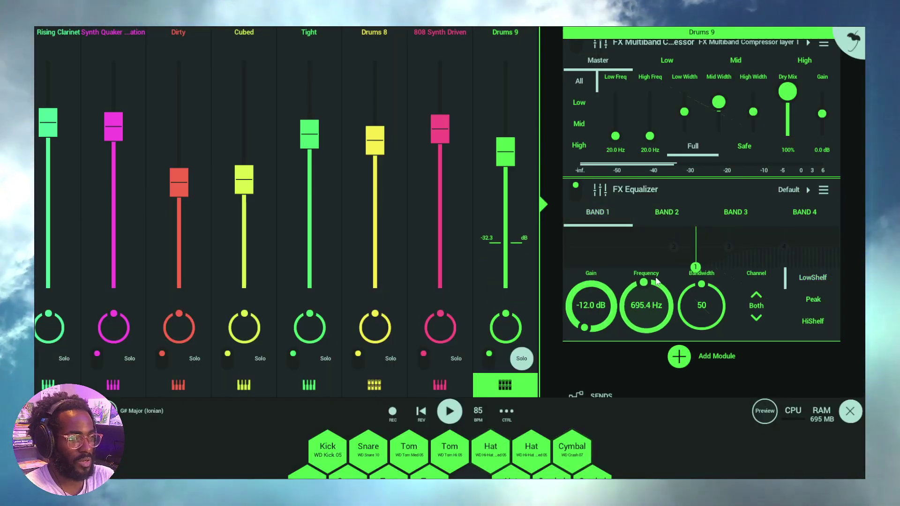
{"action": "left_click_drag", "start_coordinate": [667, 234], "coordinate": [693, 288]}
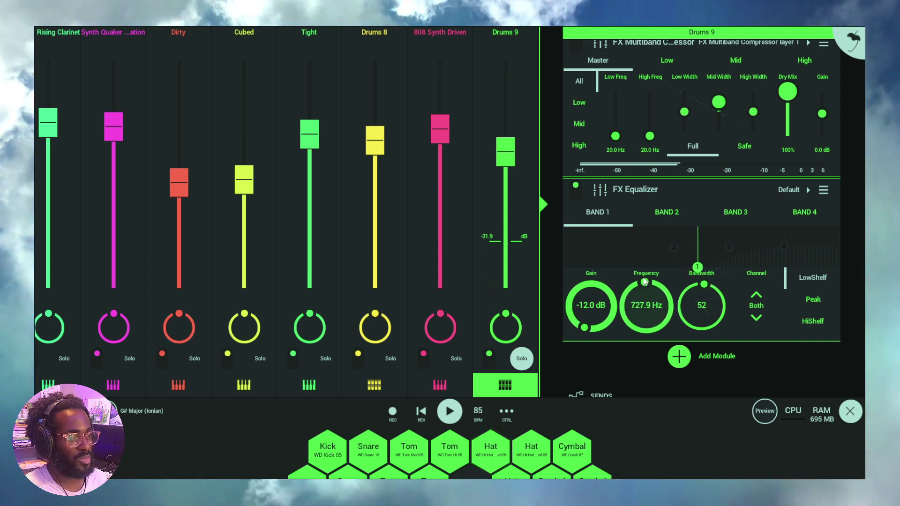
{"action": "left_click", "coordinate": [521, 357]}
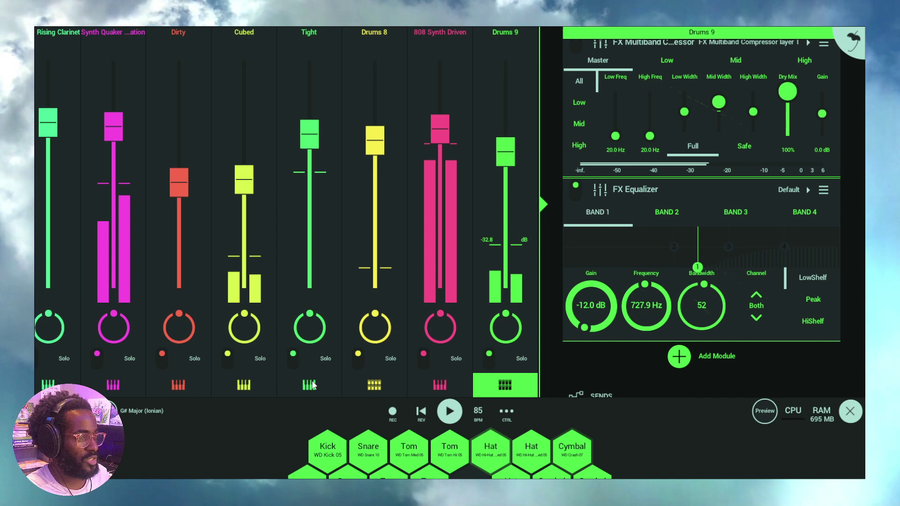
Look over the mixer channels, checking the effects on 808 Synth Driven and Drums 8.
{"action": "left_click_drag", "start_coordinate": [327, 390], "coordinate": [451, 387]}
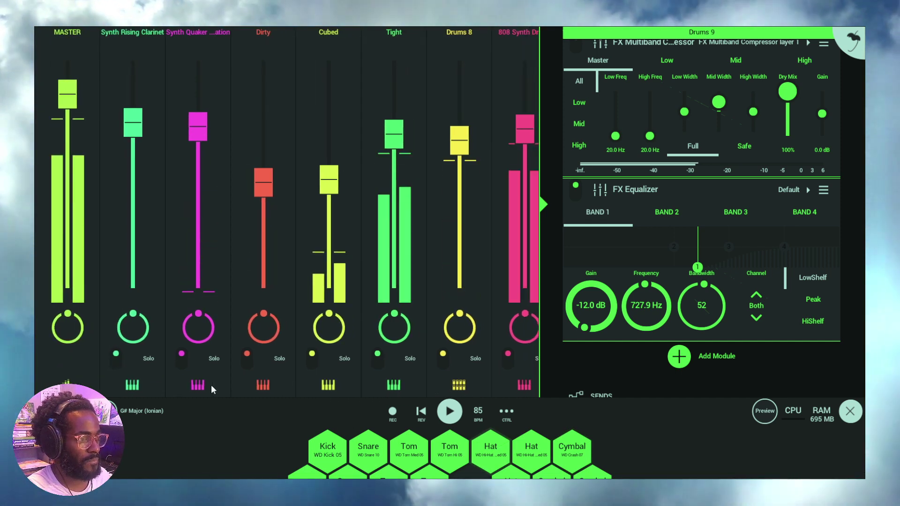
{"action": "left_click_drag", "start_coordinate": [424, 385], "coordinate": [262, 384]}
{"action": "left_click", "coordinate": [426, 384]}
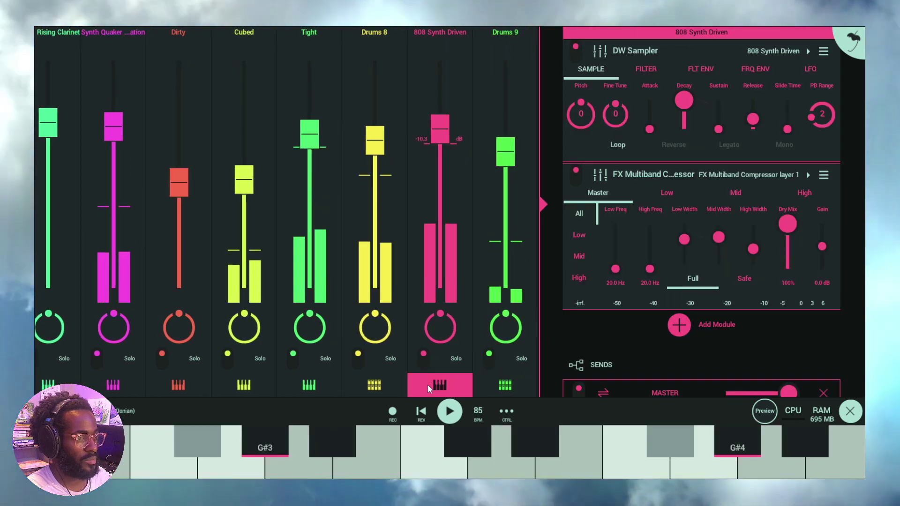
{"action": "left_click", "coordinate": [375, 385]}
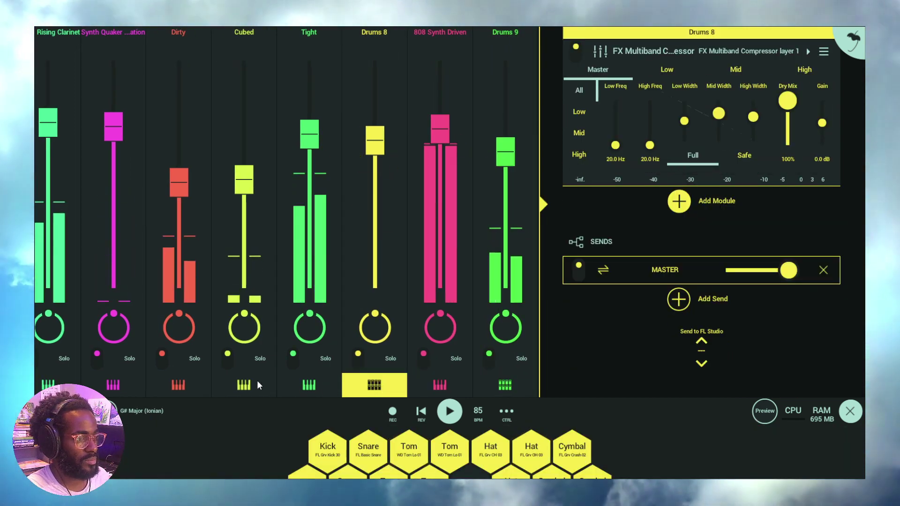
{"action": "left_click_drag", "start_coordinate": [245, 389], "coordinate": [333, 390]}
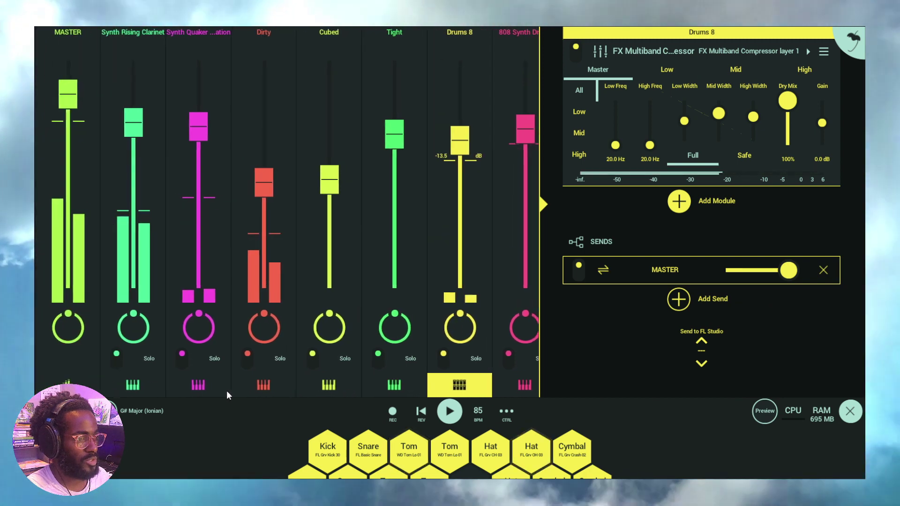
Solo the Synth Quaker Oscillation channel and review its module chain down to the Tuned EQ and Analyzer.
{"action": "left_click", "coordinate": [195, 385]}
{"action": "left_click", "coordinate": [214, 360]}
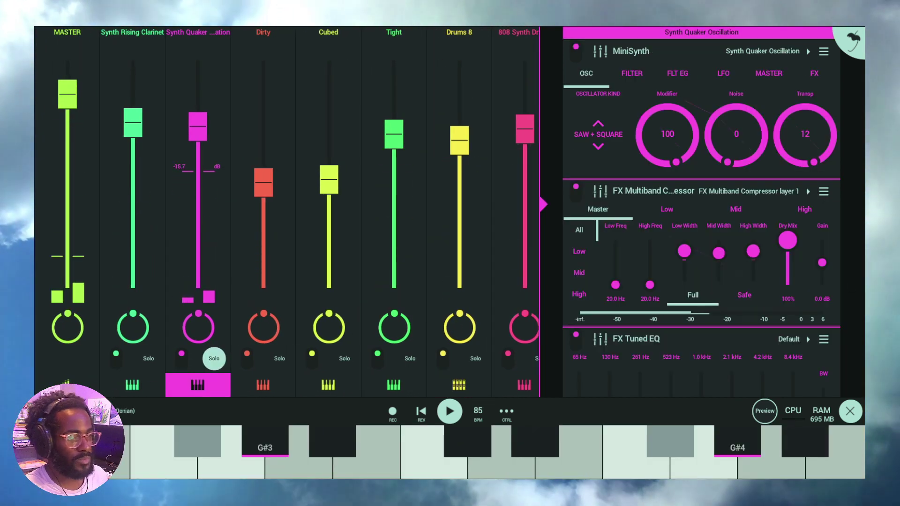
{"action": "scroll", "coordinate": [852, 212], "scroll_direction": "down", "scroll_amount": 1}
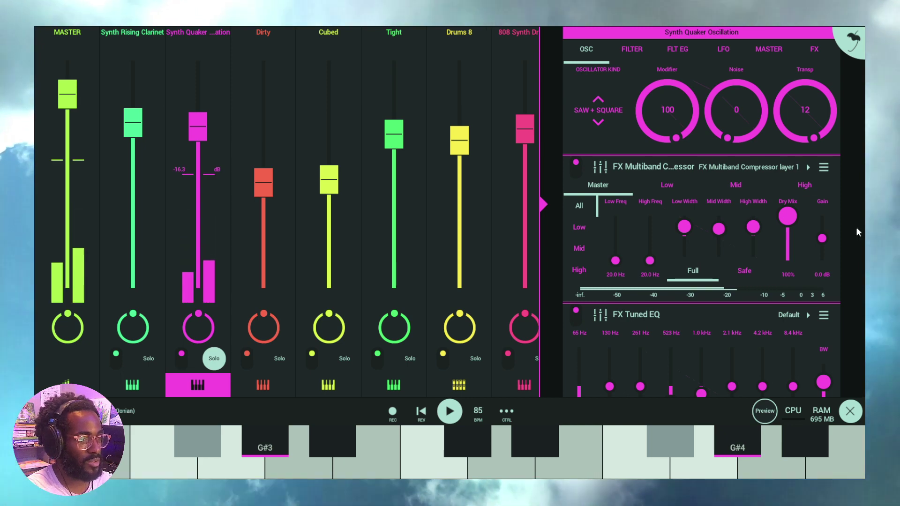
{"action": "scroll", "coordinate": [855, 223], "scroll_direction": "down", "scroll_amount": 4}
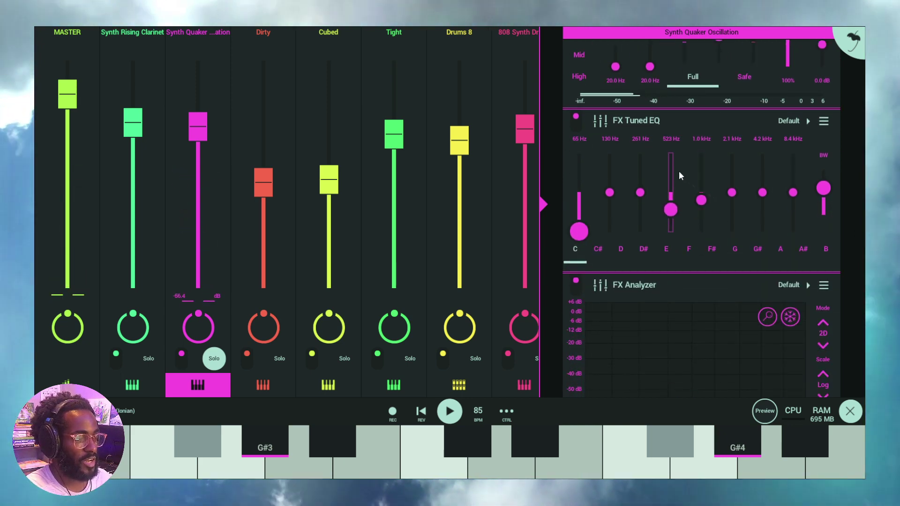
{"action": "scroll", "coordinate": [838, 273], "scroll_direction": "down", "scroll_amount": 2}
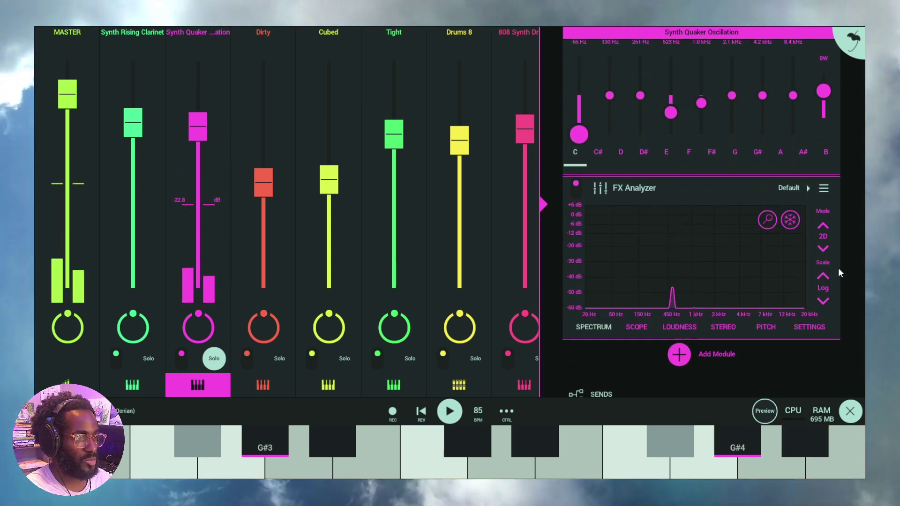
Zoom the Synth Quaker Oscillation analyzer onto the spectrum from -90 to about -25 dB and probe the strongest peak.
{"action": "left_click", "coordinate": [768, 220]}
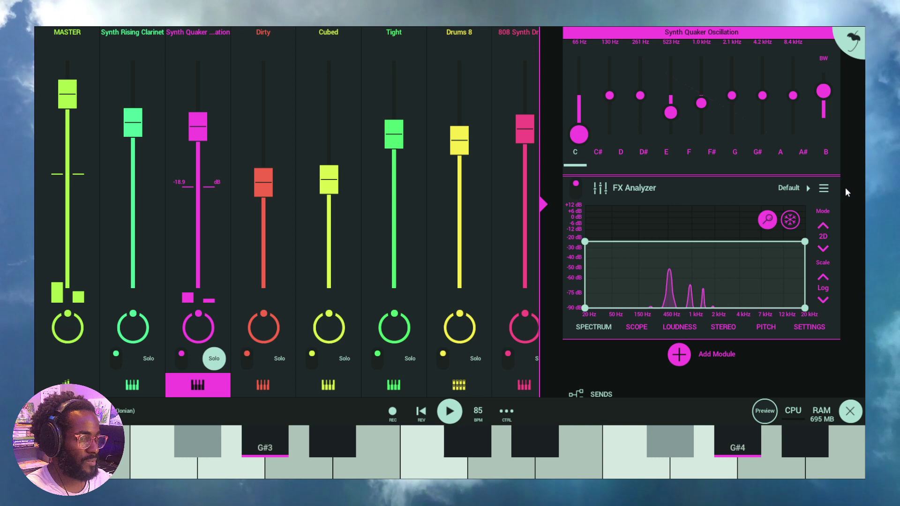
{"action": "left_click", "coordinate": [769, 223]}
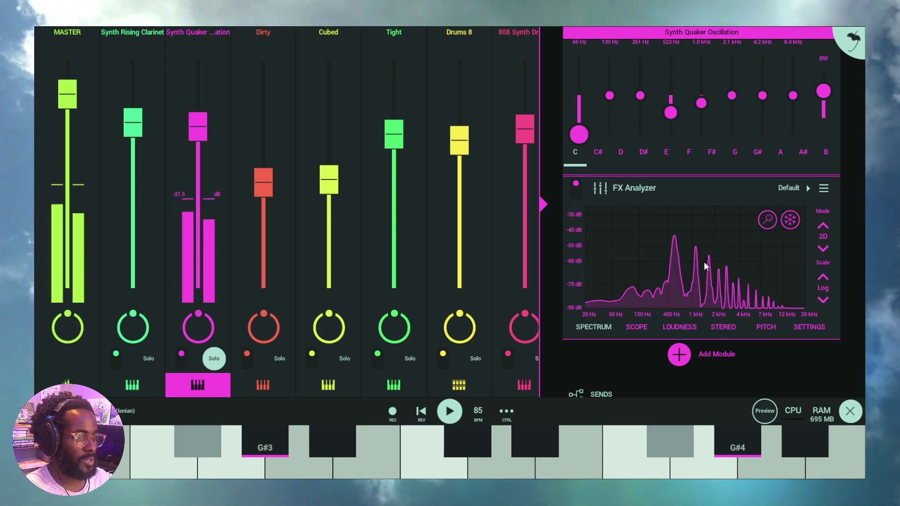
{"action": "left_click_drag", "start_coordinate": [678, 249], "coordinate": [673, 260]}
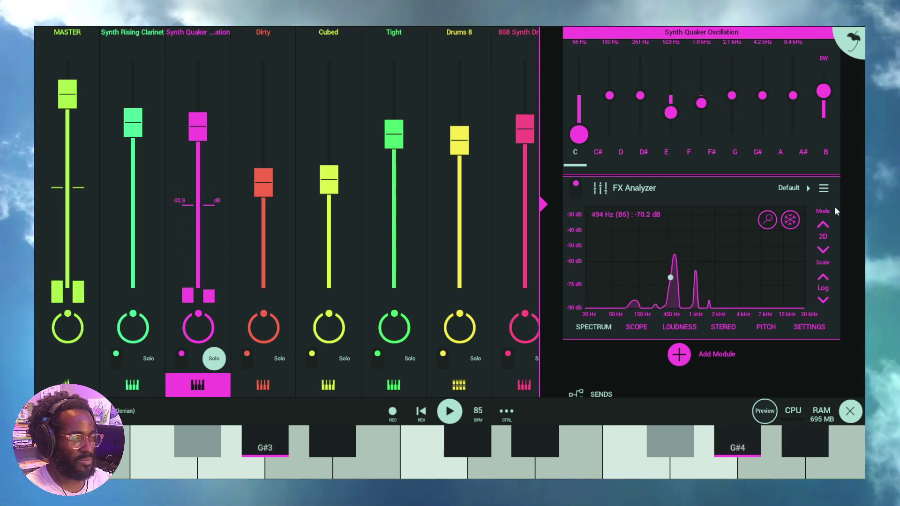
Insert a Graphic EQ module above the Analyzer on the Synth Quaker Oscillation channel.
{"action": "scroll", "coordinate": [854, 183], "scroll_direction": "up", "scroll_amount": 3}
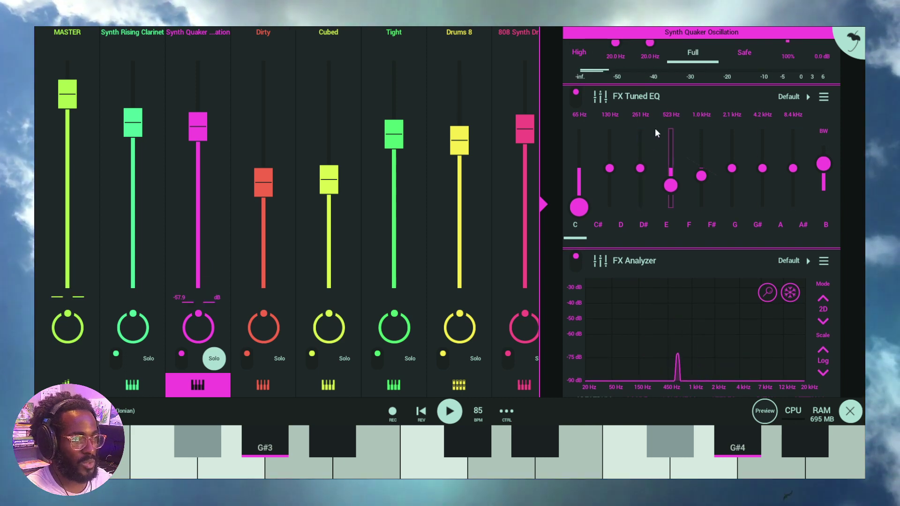
{"action": "left_click", "coordinate": [825, 261]}
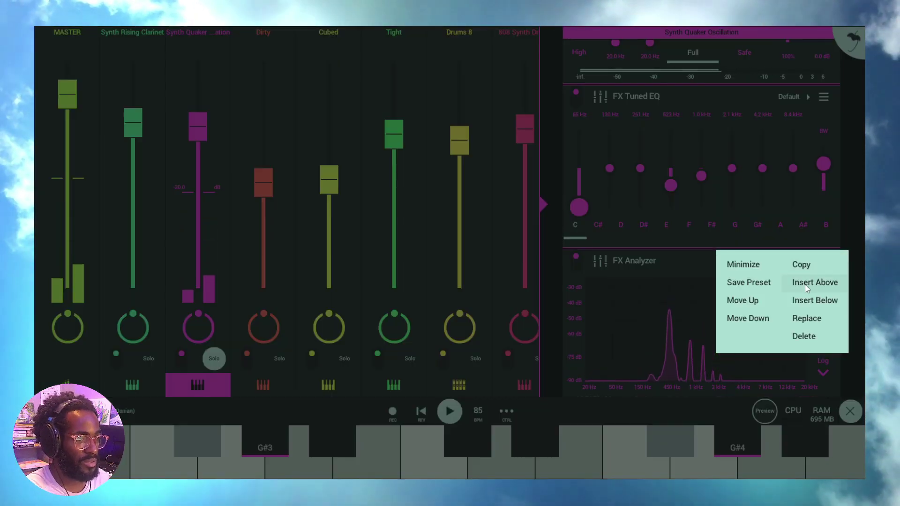
{"action": "left_click", "coordinate": [689, 317]}
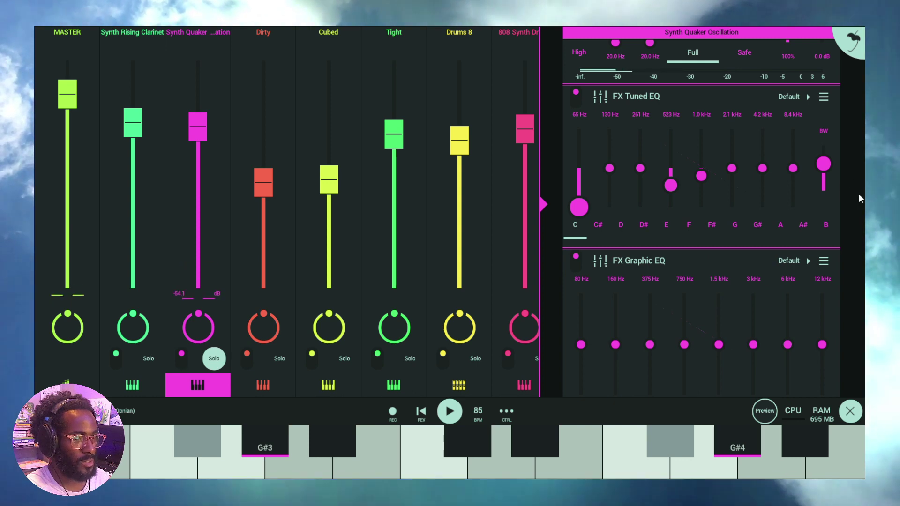
Test a boost on the Graphic EQ's 375 Hz band and settle on a slight cut.
{"action": "scroll", "coordinate": [633, 100], "scroll_direction": "down", "scroll_amount": 1}
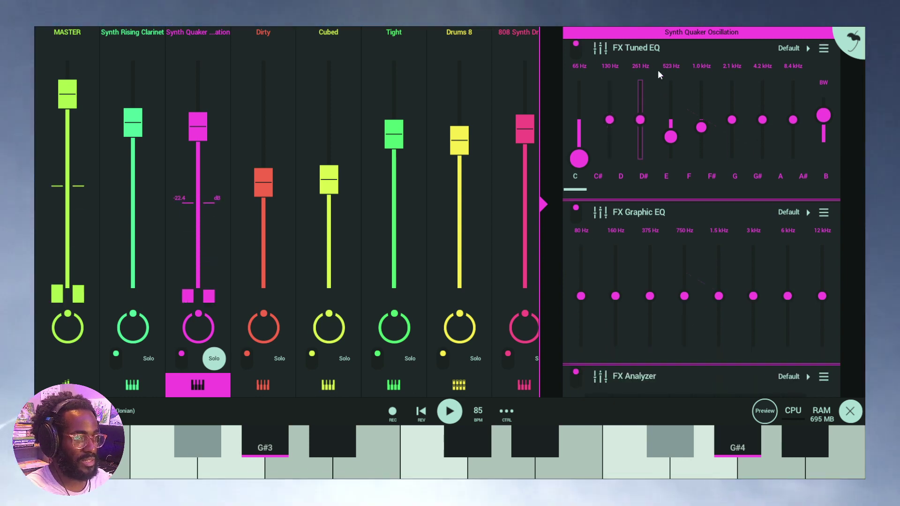
{"action": "left_click_drag", "start_coordinate": [656, 290], "coordinate": [668, 286]}
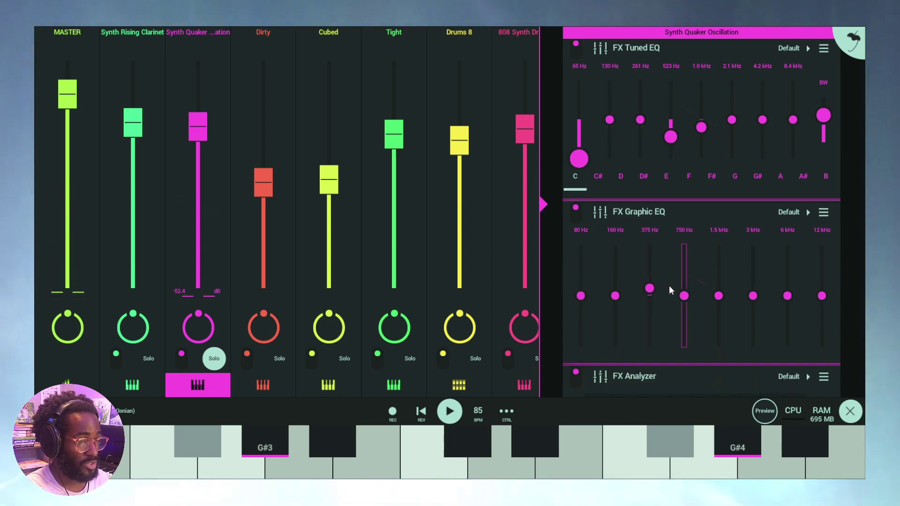
{"action": "scroll", "coordinate": [859, 254], "scroll_direction": "down", "scroll_amount": 2}
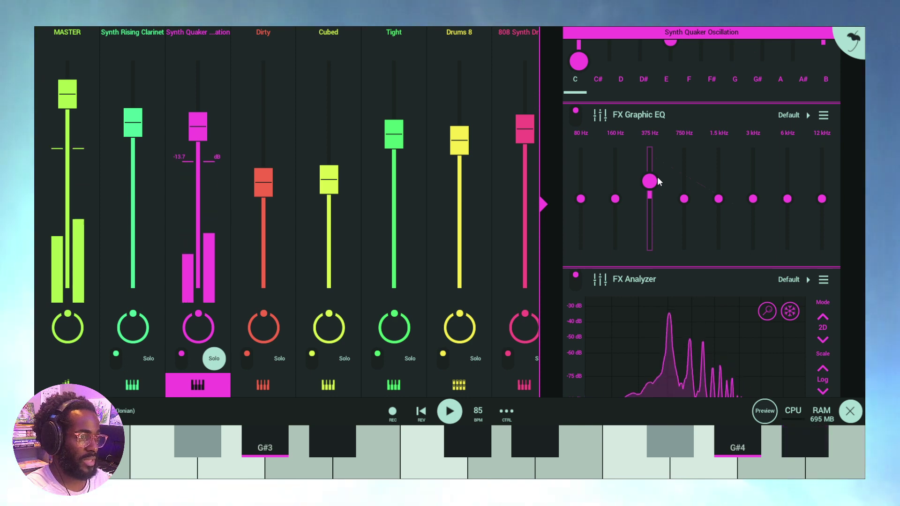
{"action": "left_click_drag", "start_coordinate": [657, 179], "coordinate": [660, 187]}
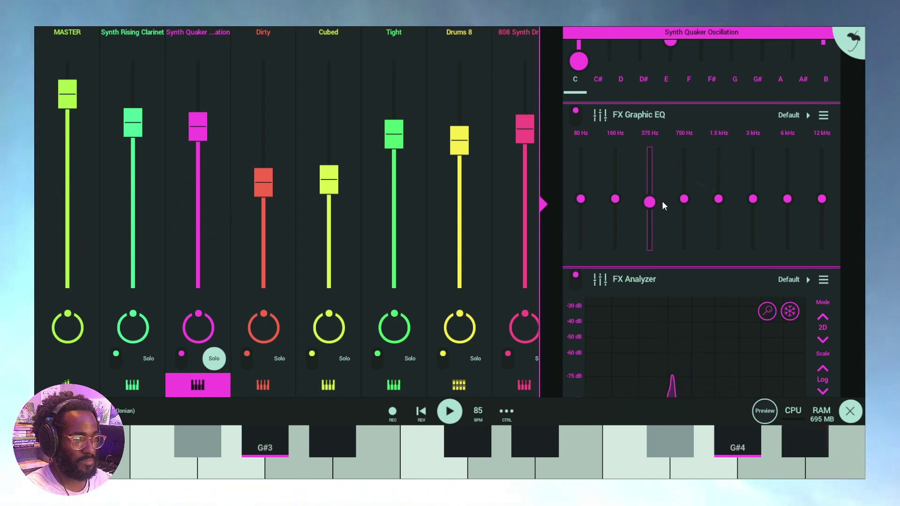
{"action": "scroll", "coordinate": [834, 208], "scroll_direction": "down", "scroll_amount": 3}
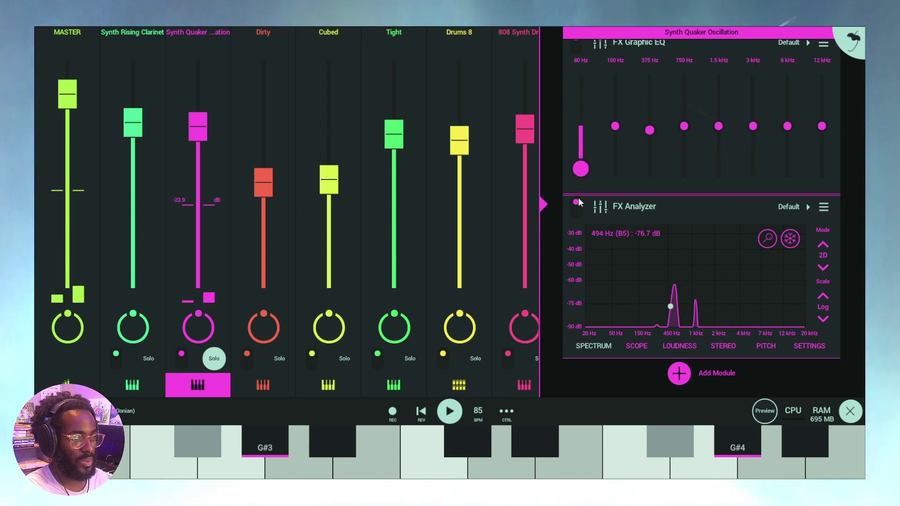
With the full analyzer range shown, cut 80 Hz clearly, lower 375 Hz and 1.5 kHz slightly on the Graphic EQ, and turn off the channel's solo.
{"action": "left_click", "coordinate": [767, 240]}
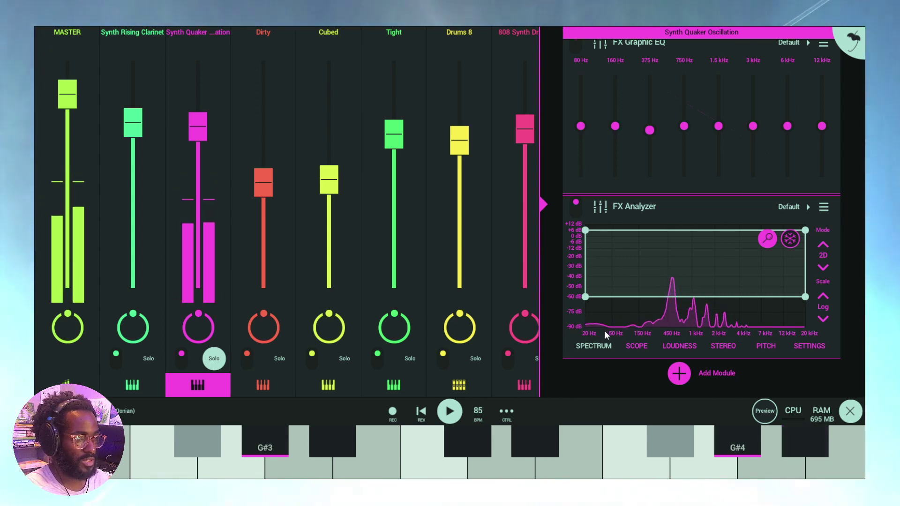
{"action": "left_click_drag", "start_coordinate": [581, 151], "coordinate": [582, 156]}
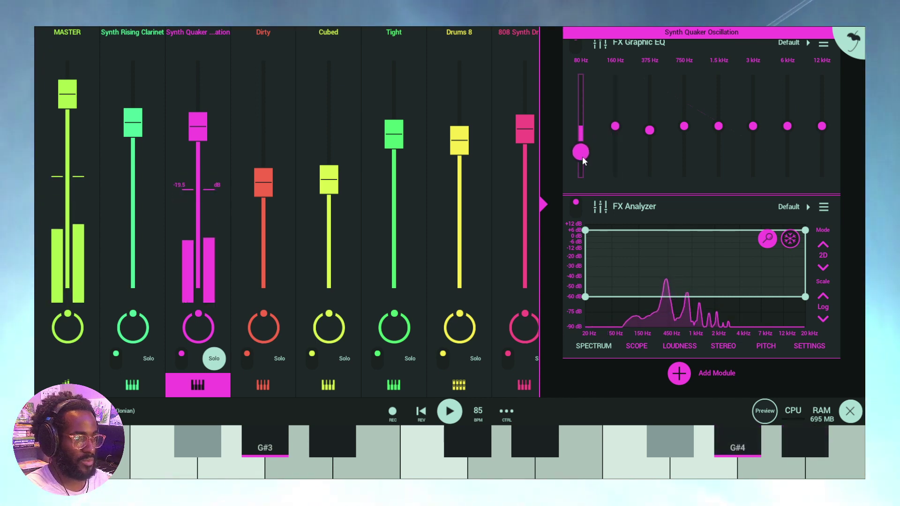
{"action": "left_click_drag", "start_coordinate": [657, 127], "coordinate": [658, 127]}
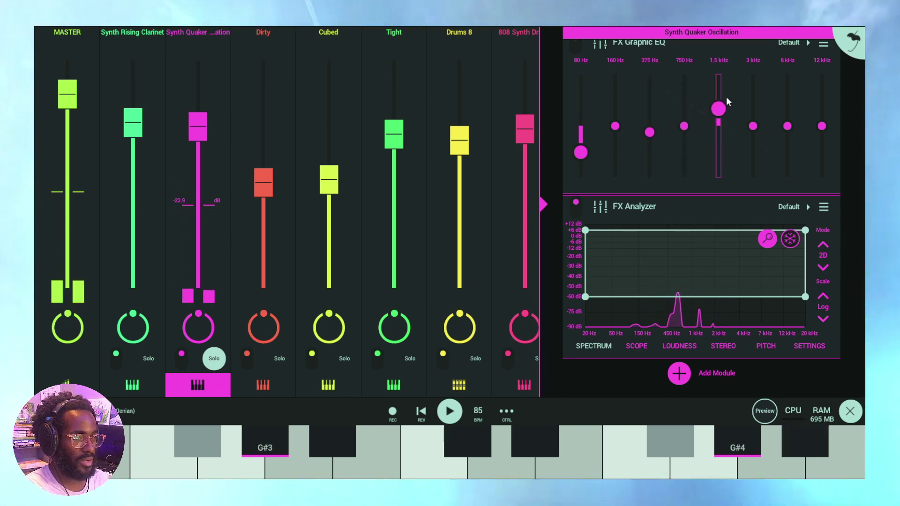
{"action": "left_click_drag", "start_coordinate": [728, 121], "coordinate": [727, 132]}
{"action": "left_click", "coordinate": [225, 361]}
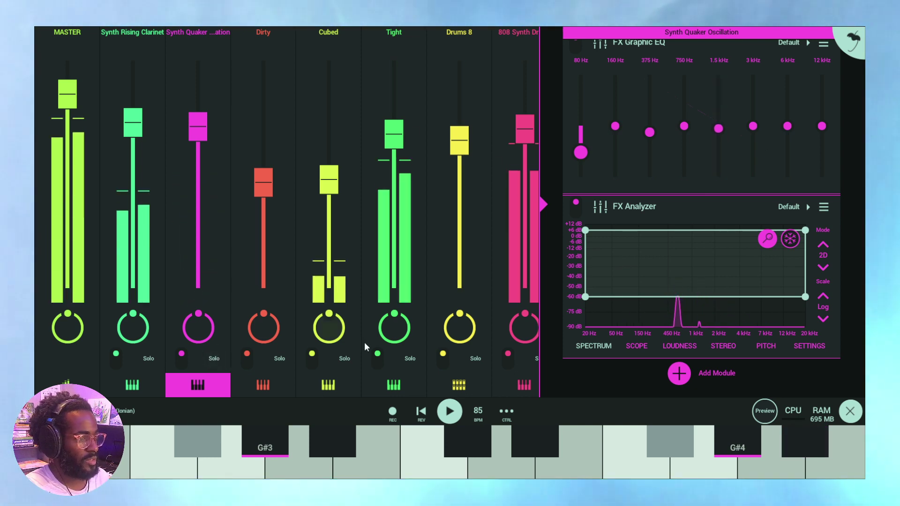
Look over the mixer channels, check the Drums 9 effects, and reselect Synth Quaker Oscillation.
{"action": "left_click_drag", "start_coordinate": [374, 384], "coordinate": [205, 361]}
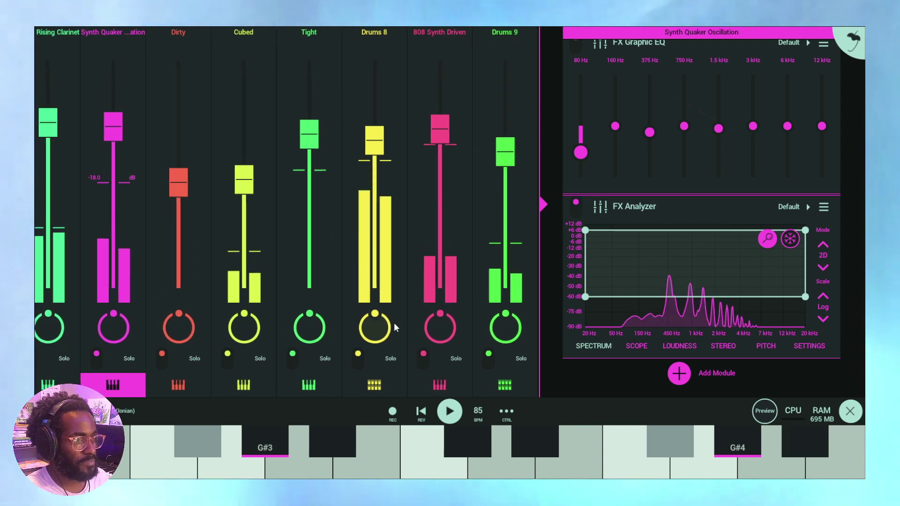
{"action": "left_click_drag", "start_coordinate": [257, 384], "coordinate": [280, 382]}
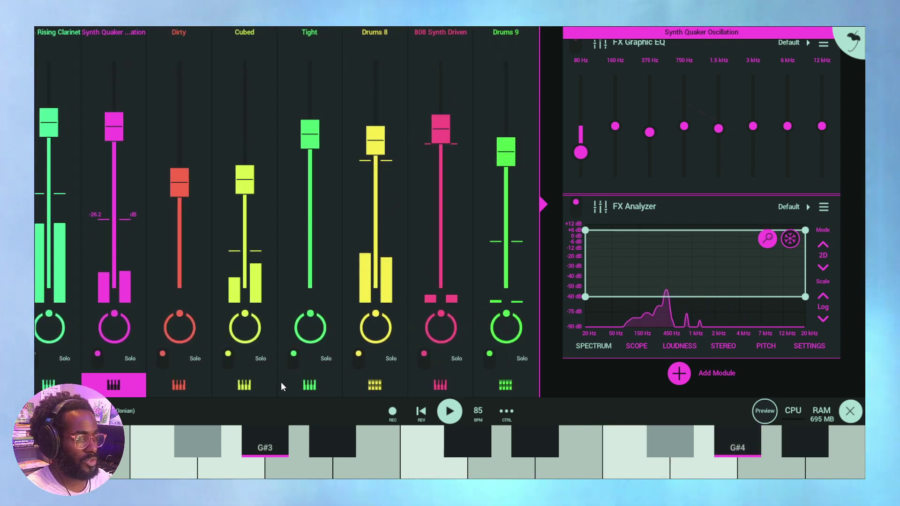
{"action": "left_click", "coordinate": [513, 380]}
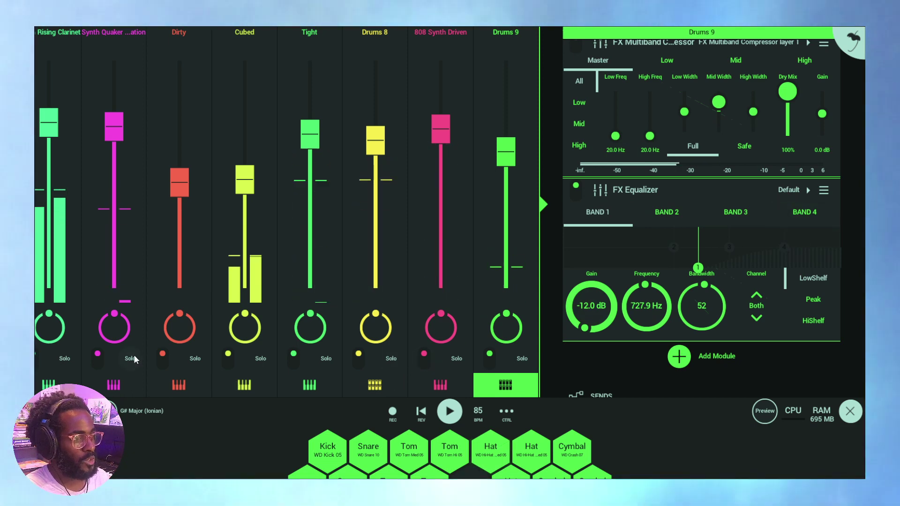
{"action": "left_click", "coordinate": [127, 380]}
Show the playlist and audition several Synth Quaker Oscillation notes on the on-screen keyboard.
{"action": "left_click", "coordinate": [49, 411]}
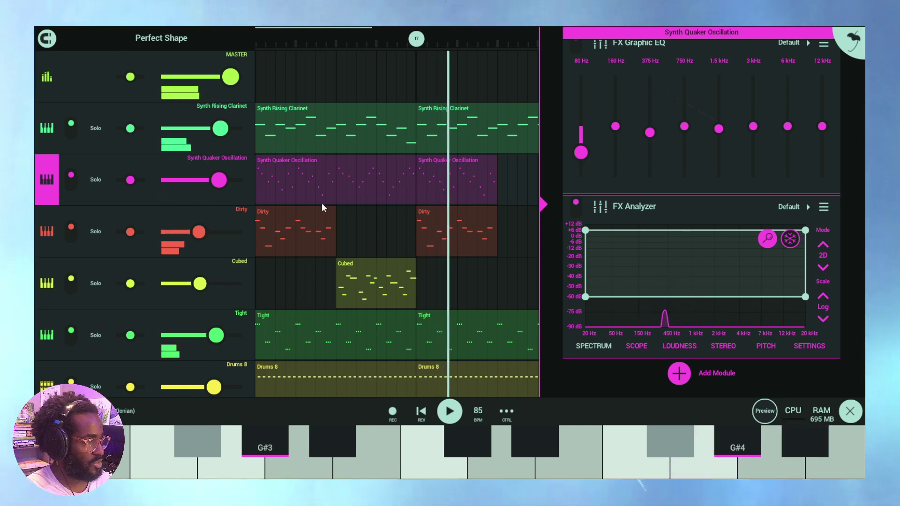
{"action": "left_click", "coordinate": [149, 459]}
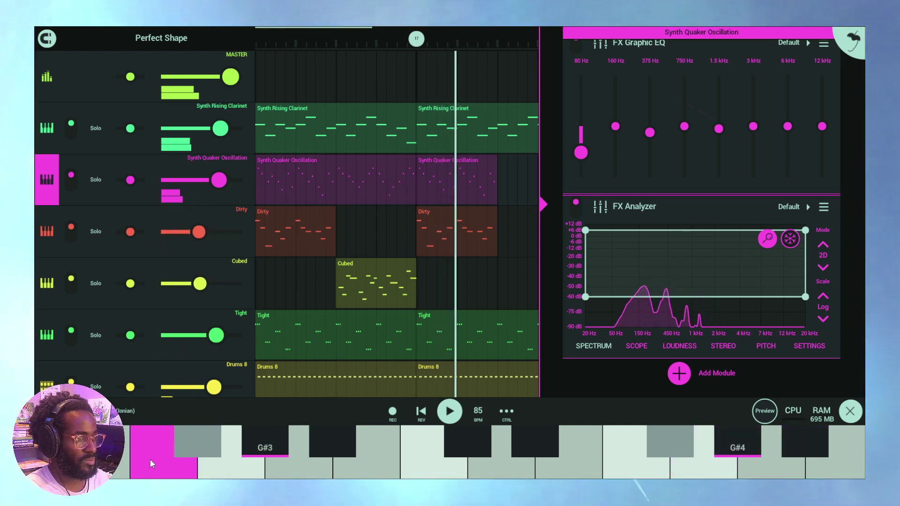
{"action": "left_click", "coordinate": [212, 463]}
{"action": "left_click", "coordinate": [432, 463]}
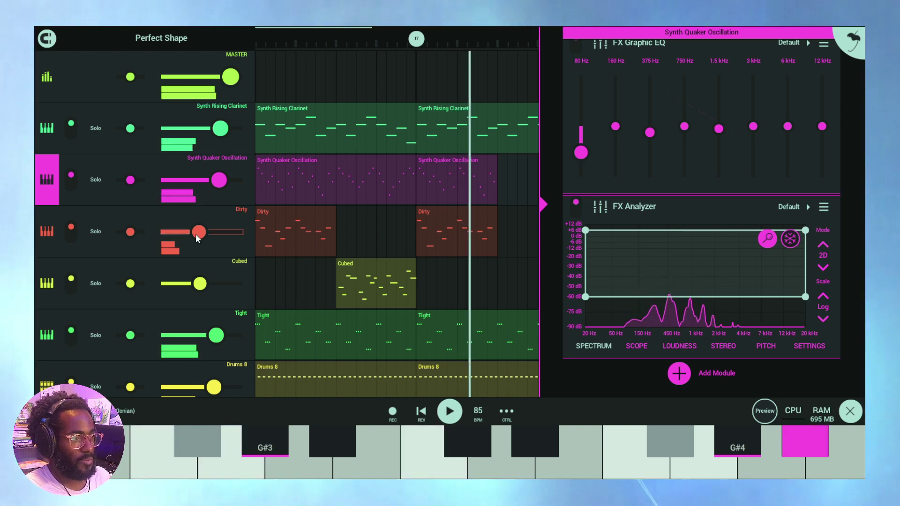
Return to the mixer, select the Dirty channel, and listen to it briefly in solo.
{"action": "left_click", "coordinate": [47, 411]}
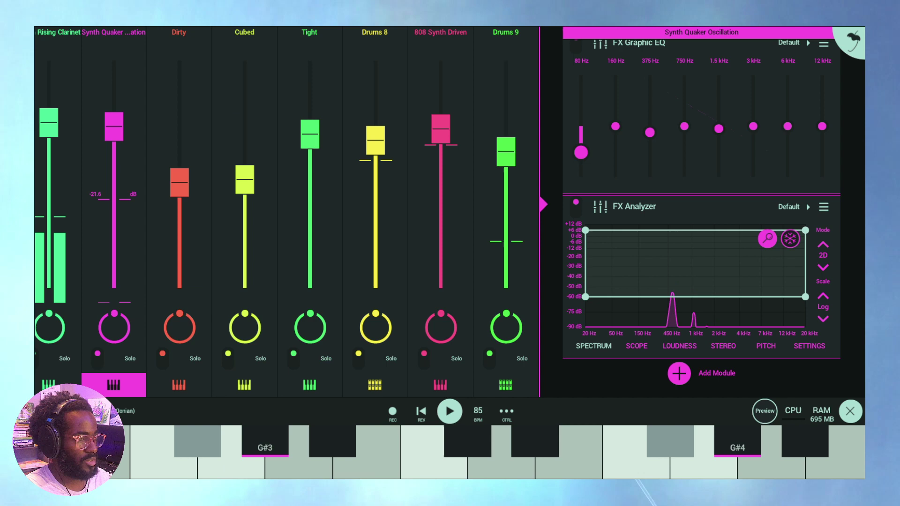
{"action": "scroll", "coordinate": [281, 380], "scroll_direction": "left", "scroll_amount": 3}
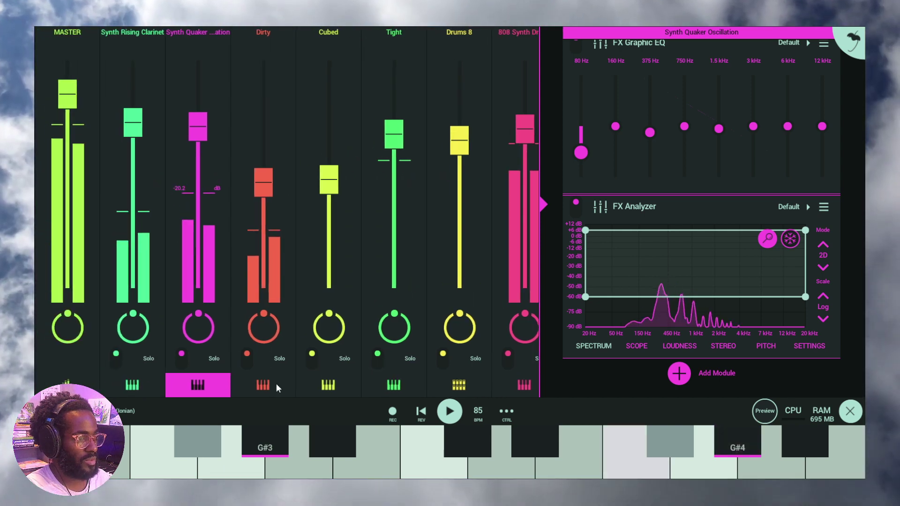
{"action": "left_click", "coordinate": [264, 385]}
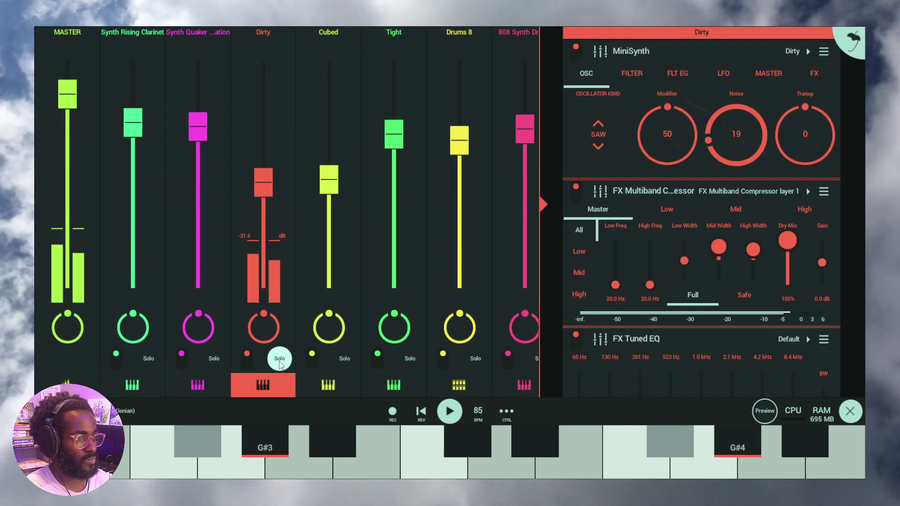
{"action": "left_click", "coordinate": [280, 358]}
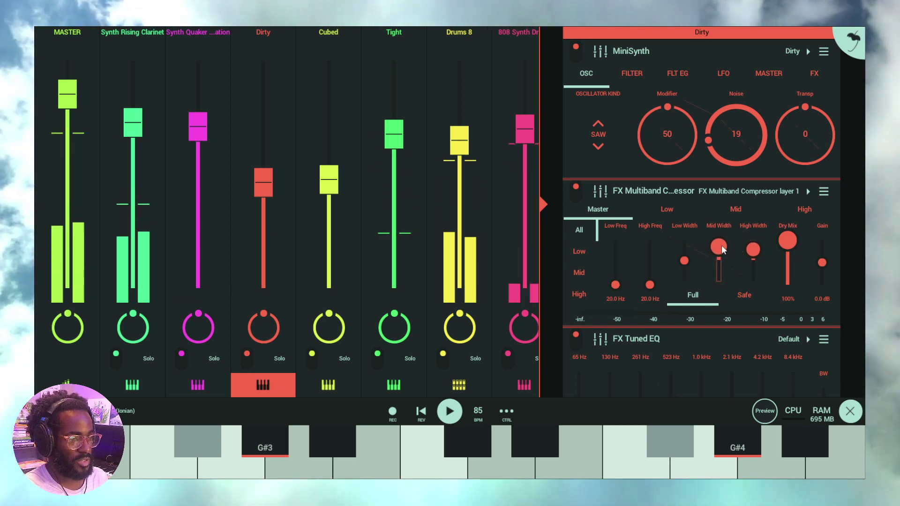
Review the Dirty channel's module chain, from the MiniSynth and Multiband Compressor through the Tuned EQ and Graphic EQ.
{"action": "left_click_drag", "start_coordinate": [851, 232], "coordinate": [858, 124]}
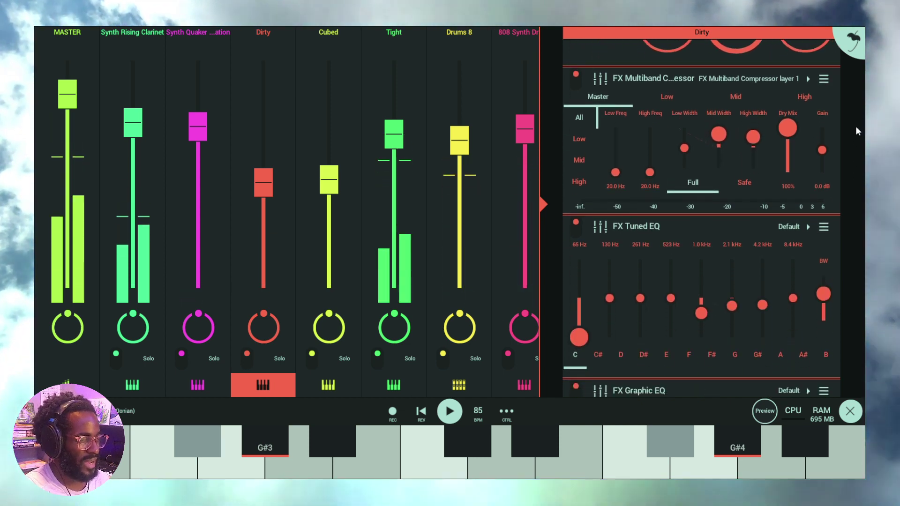
{"action": "scroll", "coordinate": [834, 225], "scroll_direction": "down", "scroll_amount": 3}
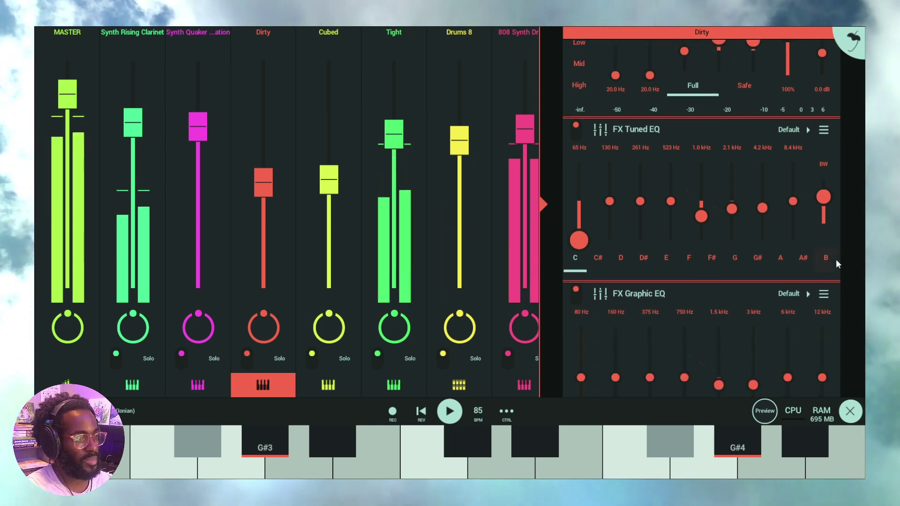
{"action": "scroll", "coordinate": [835, 262], "scroll_direction": "down", "scroll_amount": 2}
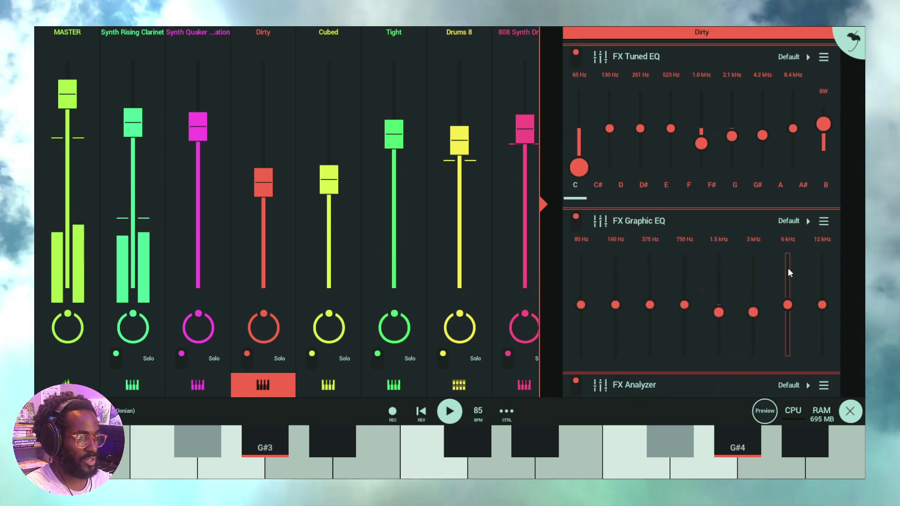
{"action": "scroll", "coordinate": [816, 254], "scroll_direction": "down", "scroll_amount": 3}
{"action": "scroll", "coordinate": [839, 207], "scroll_direction": "up", "scroll_amount": 6}
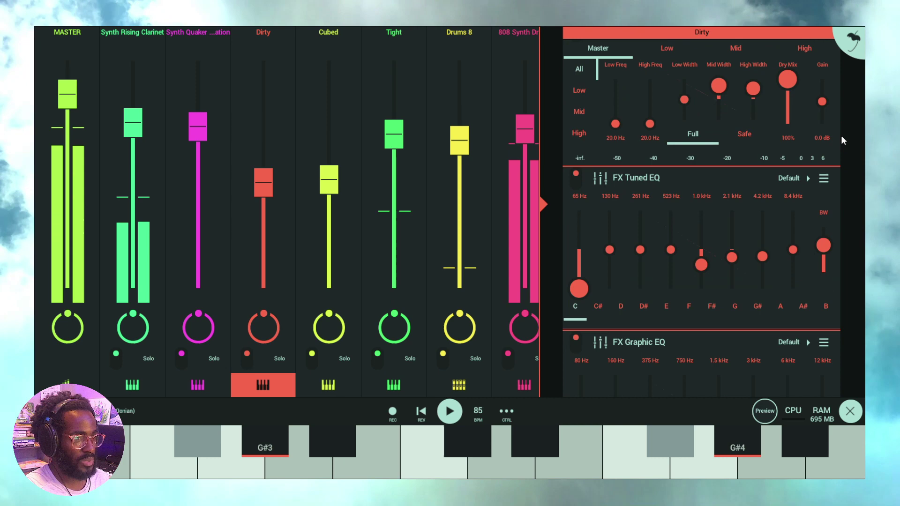
{"action": "scroll", "coordinate": [842, 134], "scroll_direction": "up", "scroll_amount": 2}
{"action": "scroll", "coordinate": [842, 131], "scroll_direction": "down", "scroll_amount": 2}
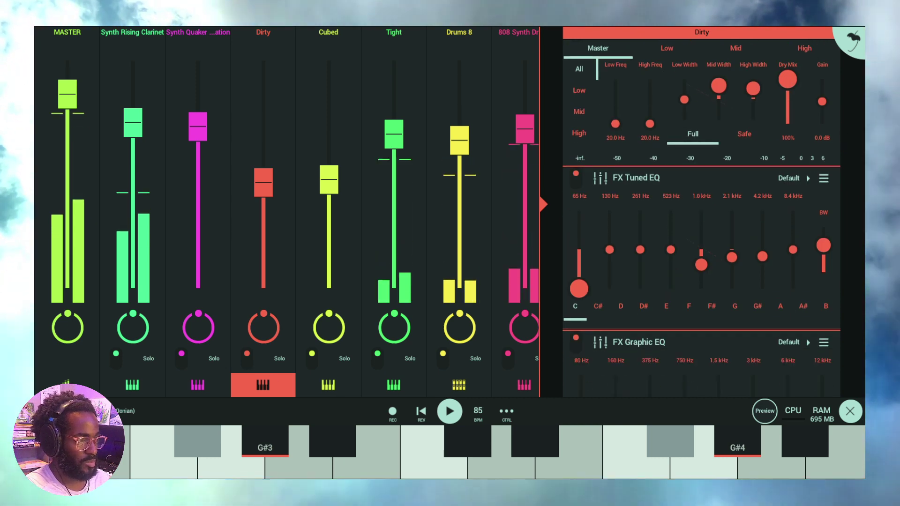
Show the playlist and examine the arrangement around the Dirty and Cubed clips from bar 33 on.
{"action": "left_click", "coordinate": [49, 411]}
{"action": "left_click_drag", "start_coordinate": [405, 282], "coordinate": [347, 259]}
{"action": "scroll", "coordinate": [355, 54], "scroll_direction": "down", "scroll_amount": 5}
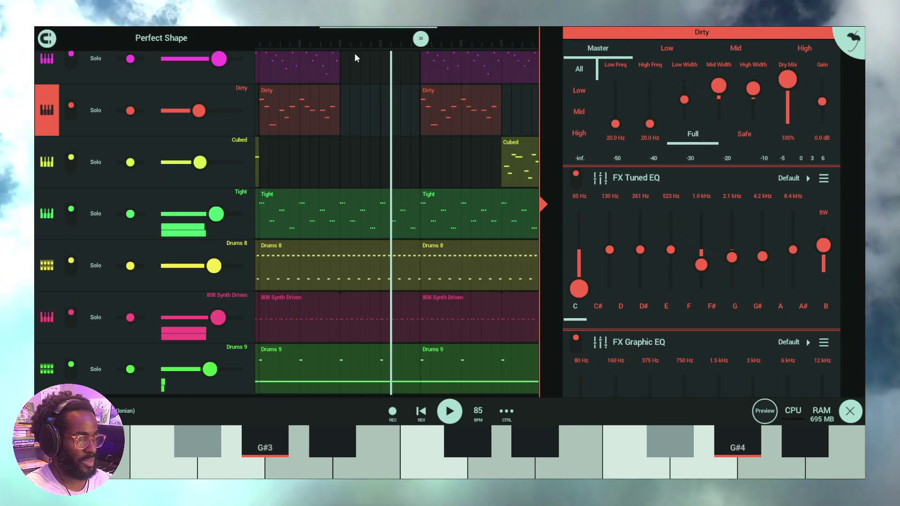
{"action": "scroll", "coordinate": [367, 69], "scroll_direction": "up", "scroll_amount": 4}
{"action": "scroll", "coordinate": [381, 46], "scroll_direction": "down", "scroll_amount": 2}
{"action": "scroll", "coordinate": [381, 46], "scroll_direction": "down", "scroll_amount": 1}
{"action": "left_click_drag", "start_coordinate": [395, 244], "coordinate": [308, 262]}
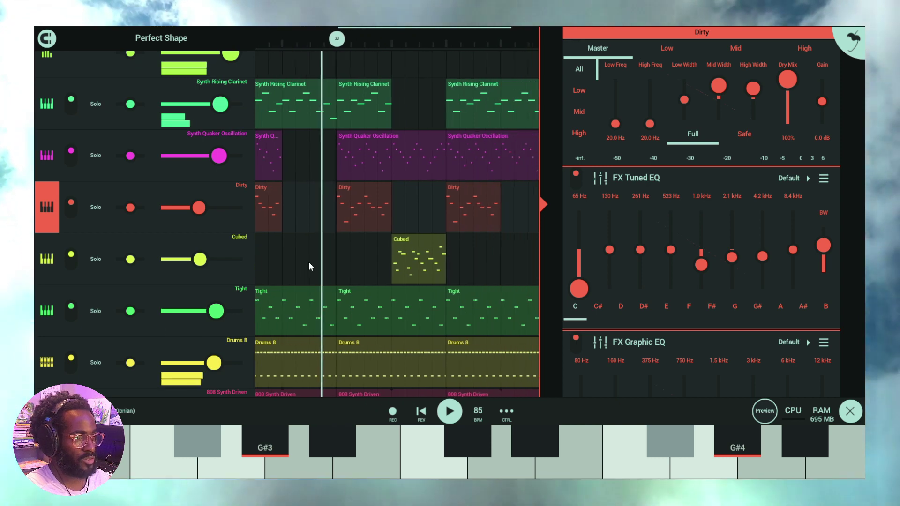
{"action": "scroll", "coordinate": [373, 35], "scroll_direction": "down", "scroll_amount": 1}
{"action": "scroll", "coordinate": [373, 35], "scroll_direction": "up", "scroll_amount": 6}
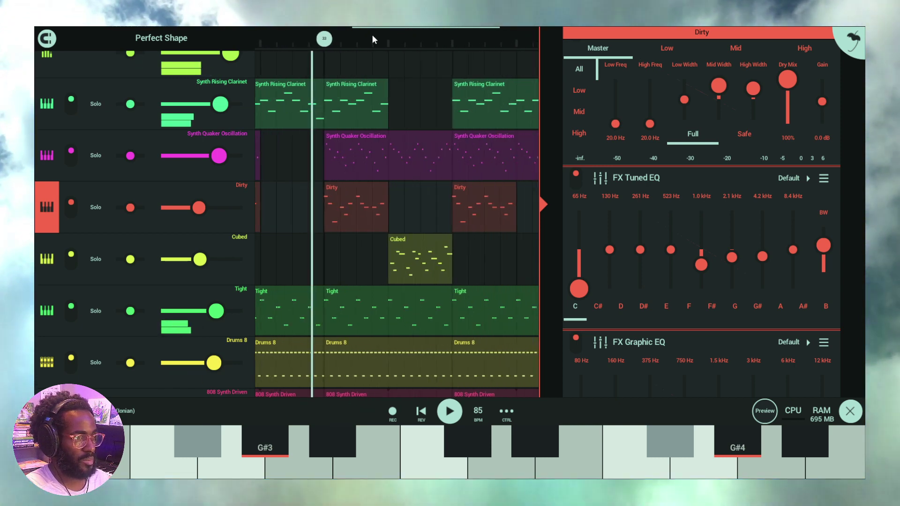
{"action": "scroll", "coordinate": [374, 37], "scroll_direction": "up", "scroll_amount": 5}
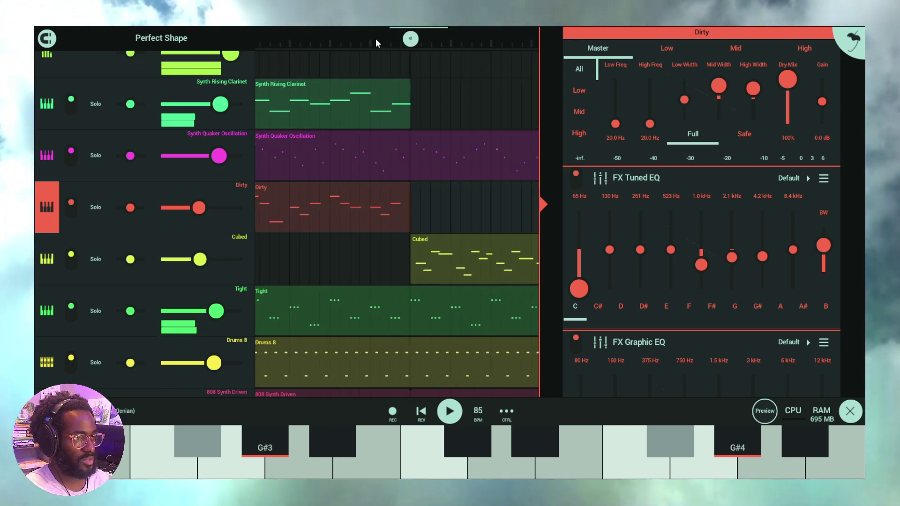
{"action": "scroll", "coordinate": [418, 37], "scroll_direction": "down", "scroll_amount": 3}
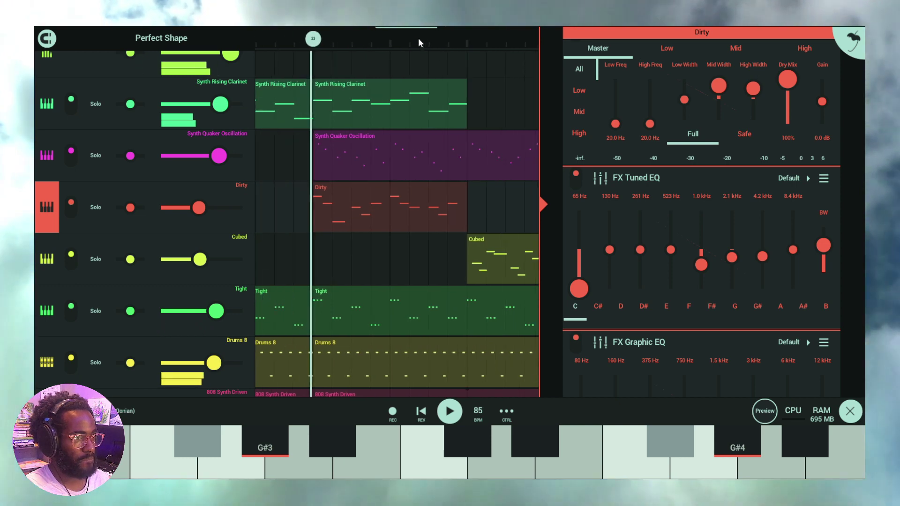
{"action": "scroll", "coordinate": [449, 38], "scroll_direction": "down", "scroll_amount": 2}
{"action": "left_click_drag", "start_coordinate": [449, 59], "coordinate": [361, 60]}
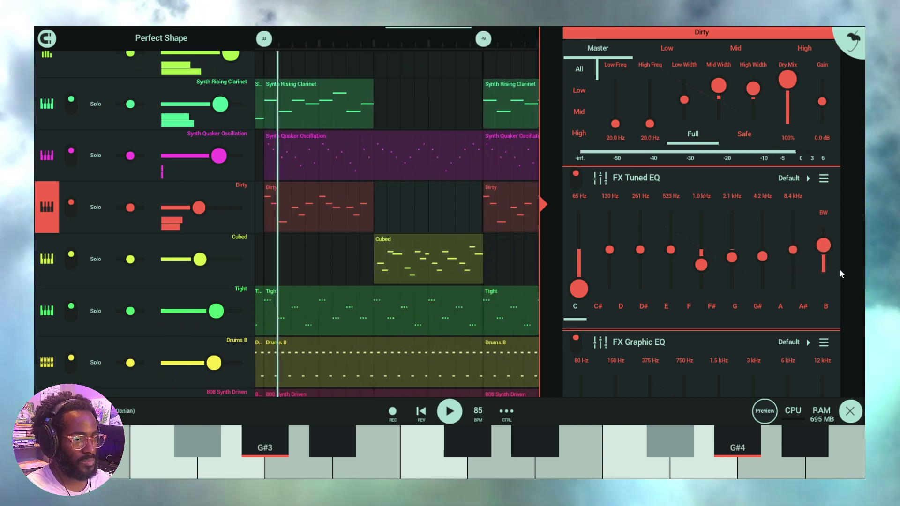
Insert a Filter effect between the Graphic EQ and the Analyzer on the Dirty channel.
{"action": "left_click_drag", "start_coordinate": [839, 270], "coordinate": [876, 14]}
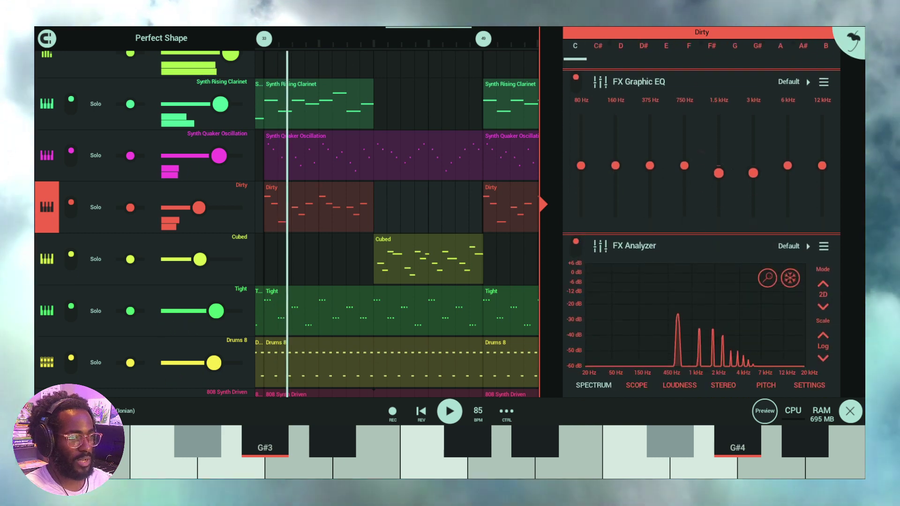
{"action": "left_click", "coordinate": [824, 248]}
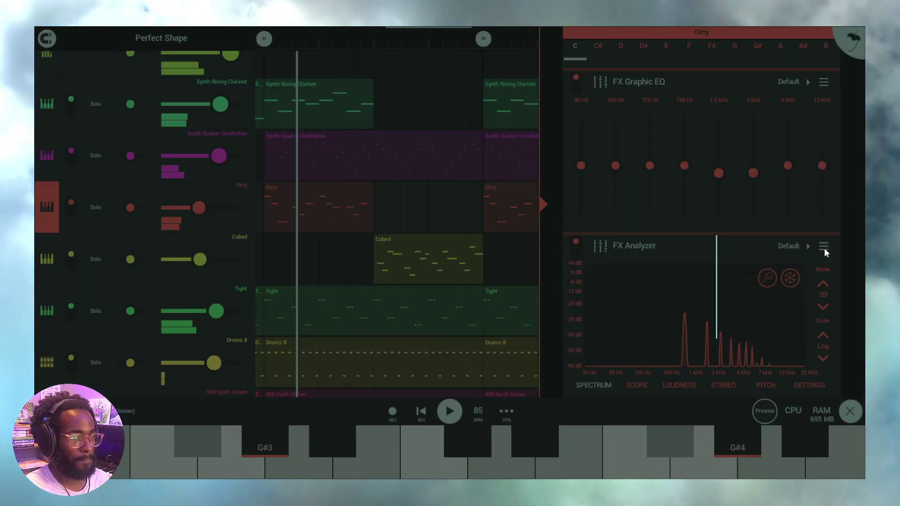
{"action": "left_click", "coordinate": [816, 268]}
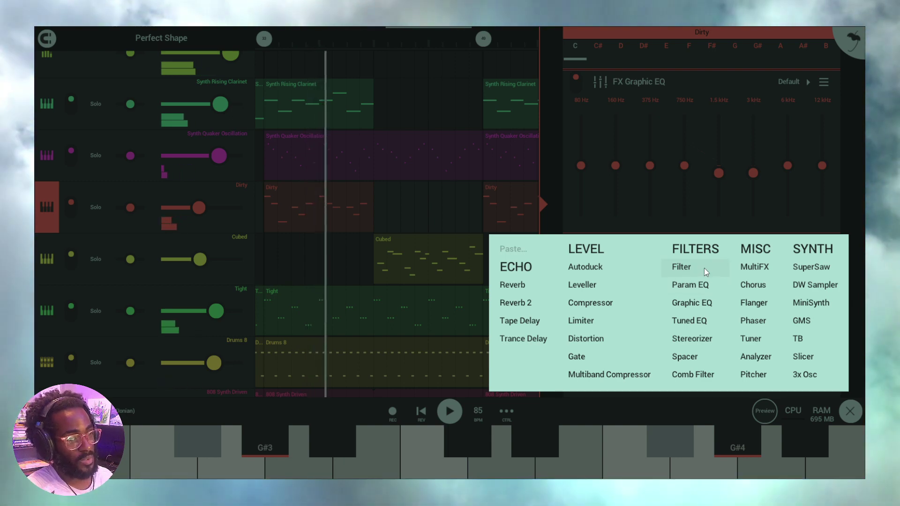
{"action": "left_click", "coordinate": [704, 268]}
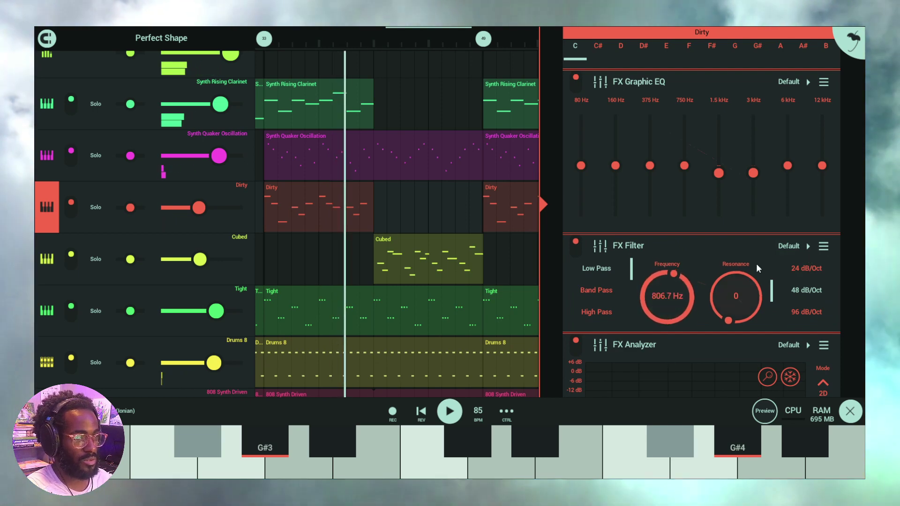
Compare the Dirty filter's Low Pass Steep, Low Pass and High Pass presets and settle on Low Pass Steep.
{"action": "left_click", "coordinate": [803, 245]}
{"action": "left_click", "coordinate": [147, 201]}
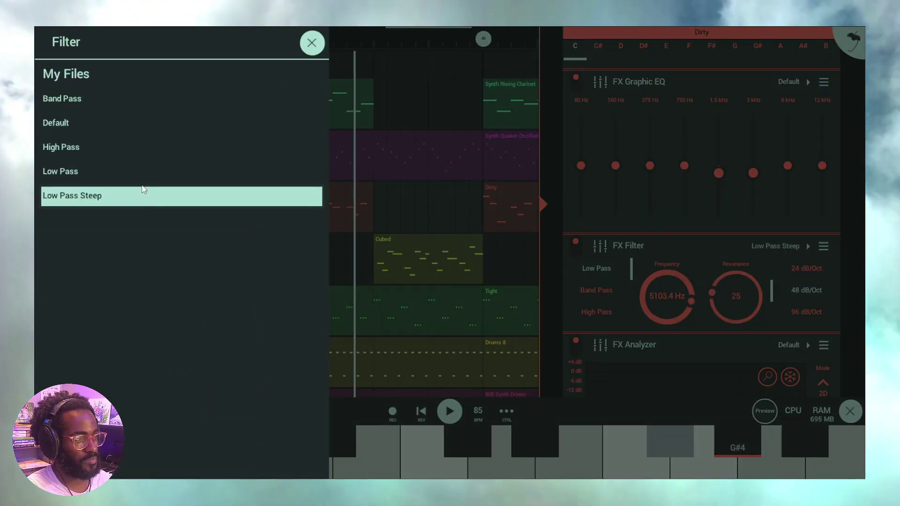
{"action": "left_click", "coordinate": [140, 170]}
{"action": "left_click", "coordinate": [146, 147]}
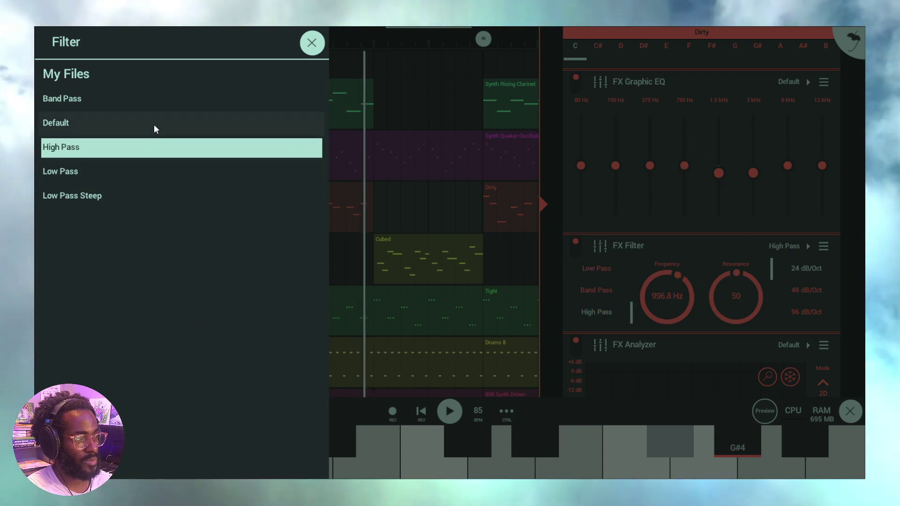
{"action": "left_click", "coordinate": [153, 173]}
{"action": "left_click", "coordinate": [153, 198]}
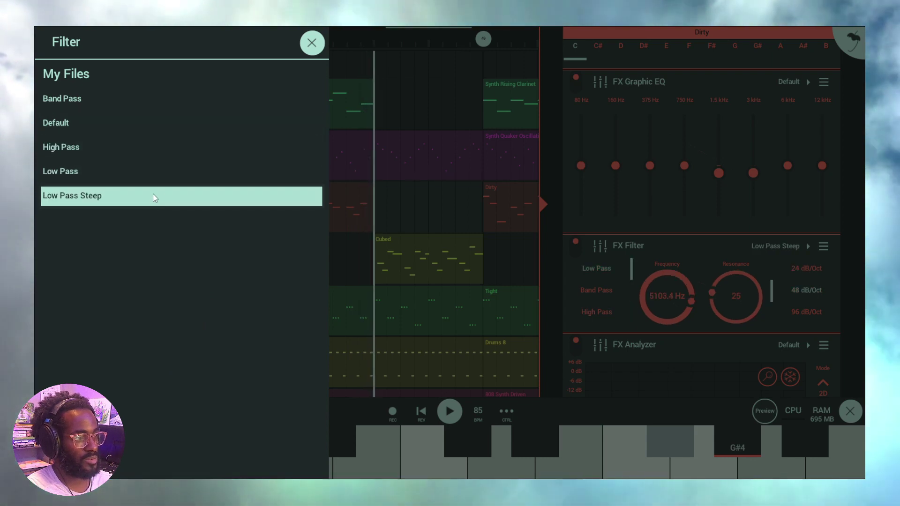
{"action": "left_click", "coordinate": [409, 68]}
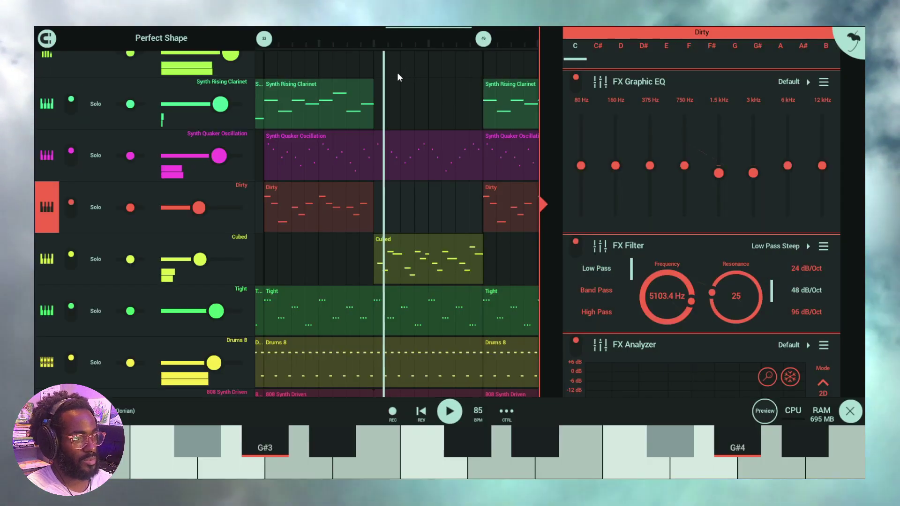
Listen briefly to the Cubed channel in solo and select it to show its module chain.
{"action": "left_click_drag", "start_coordinate": [398, 73], "coordinate": [387, 99]}
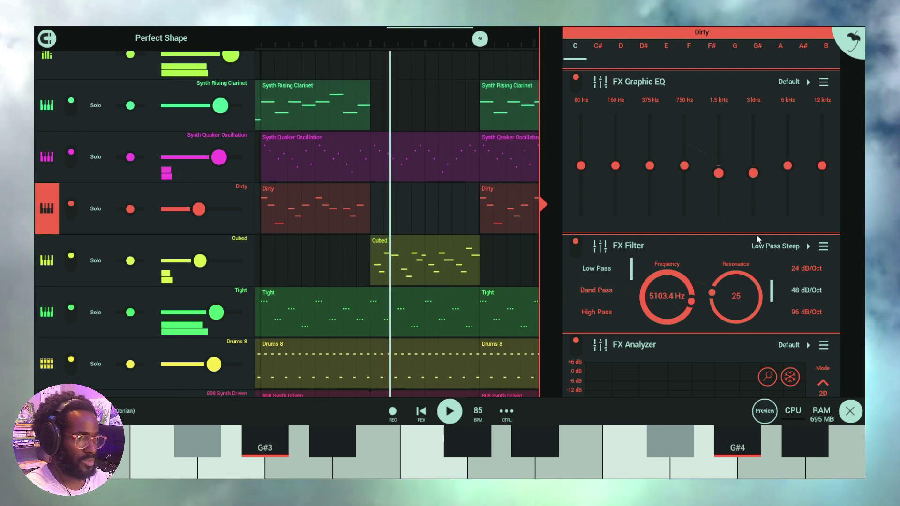
{"action": "left_click", "coordinate": [718, 173]}
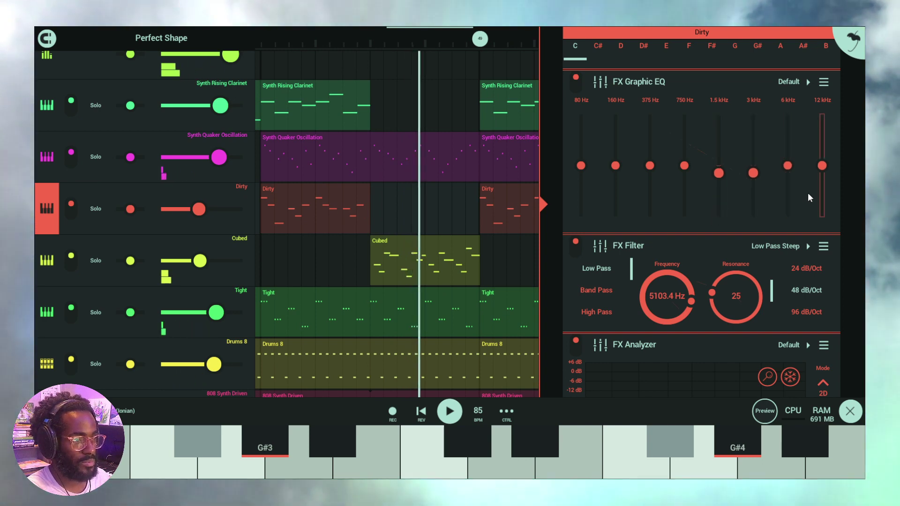
{"action": "left_click", "coordinate": [174, 203]}
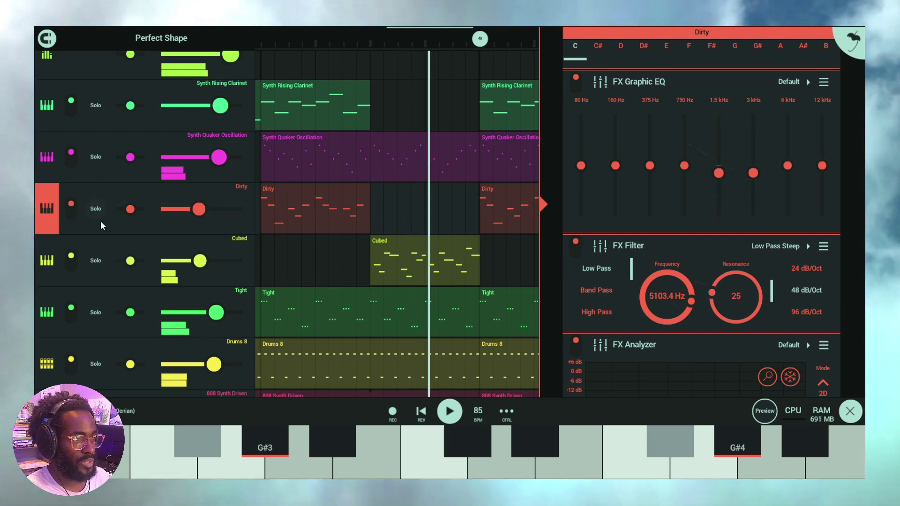
{"action": "left_click", "coordinate": [95, 260]}
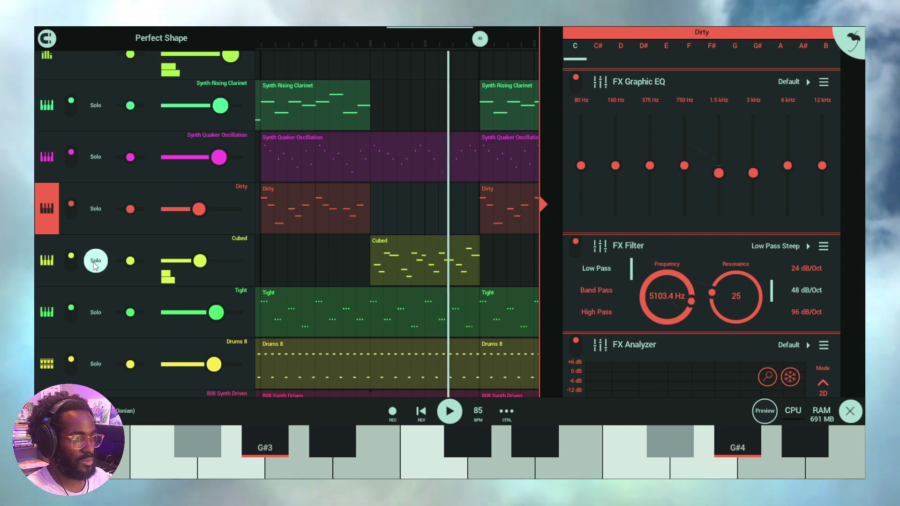
{"action": "left_click", "coordinate": [44, 261]}
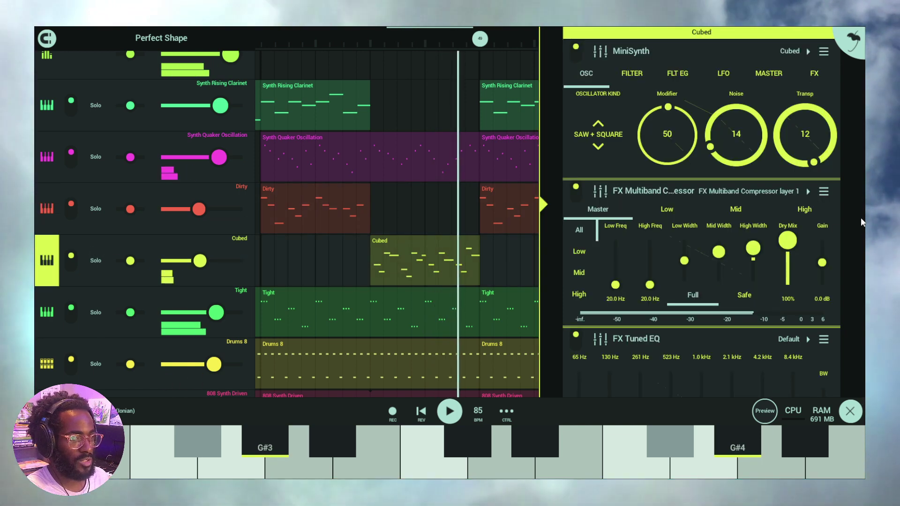
Insert a Spacer effect between the Tuned EQ and the Analyzer on the Cubed channel, keeping the Default preset.
{"action": "scroll", "coordinate": [860, 217], "scroll_direction": "down", "scroll_amount": 9}
{"action": "scroll", "coordinate": [862, 216], "scroll_direction": "up", "scroll_amount": 3}
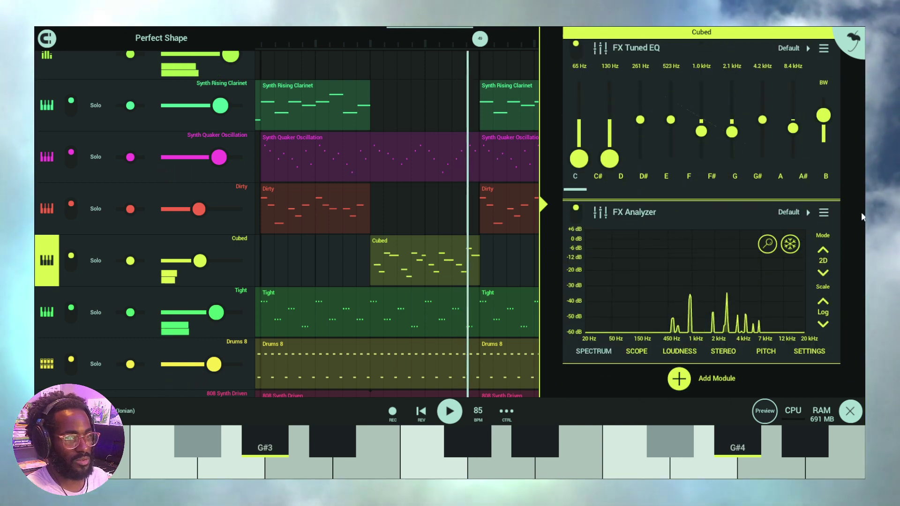
{"action": "left_click", "coordinate": [822, 212]}
{"action": "left_click", "coordinate": [807, 234]}
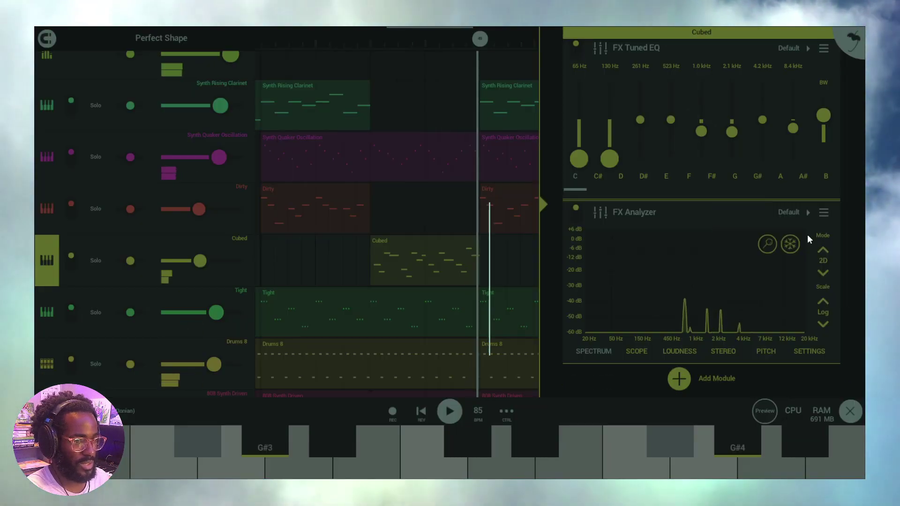
{"action": "left_click", "coordinate": [688, 324]}
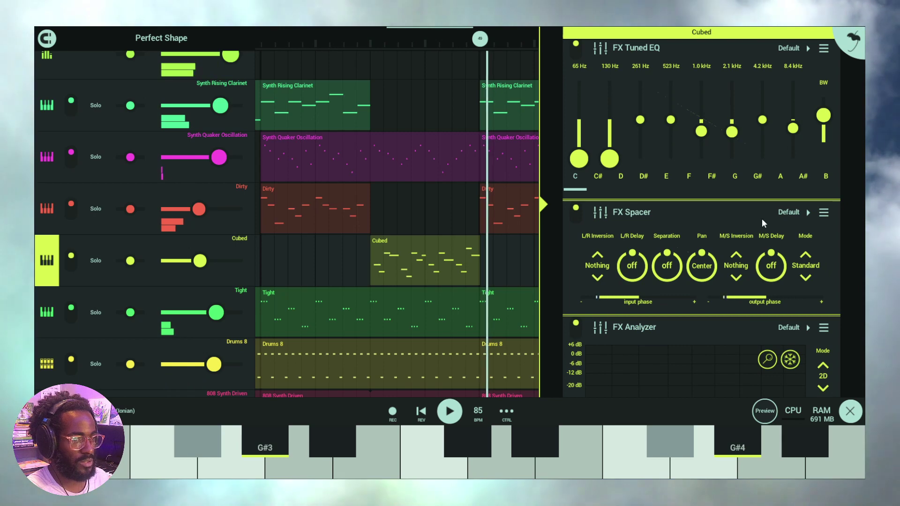
{"action": "left_click", "coordinate": [788, 213]}
{"action": "left_click", "coordinate": [138, 148]}
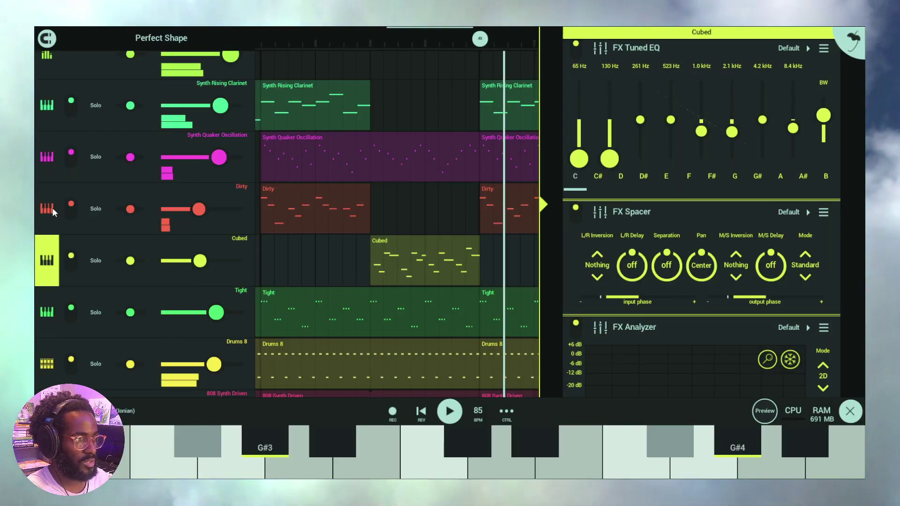
Return to the Dirty channel and set its low-pass filter to 4381.6 Hz with a 24 dB/Oct slope, checking in solo.
{"action": "left_click", "coordinate": [50, 208]}
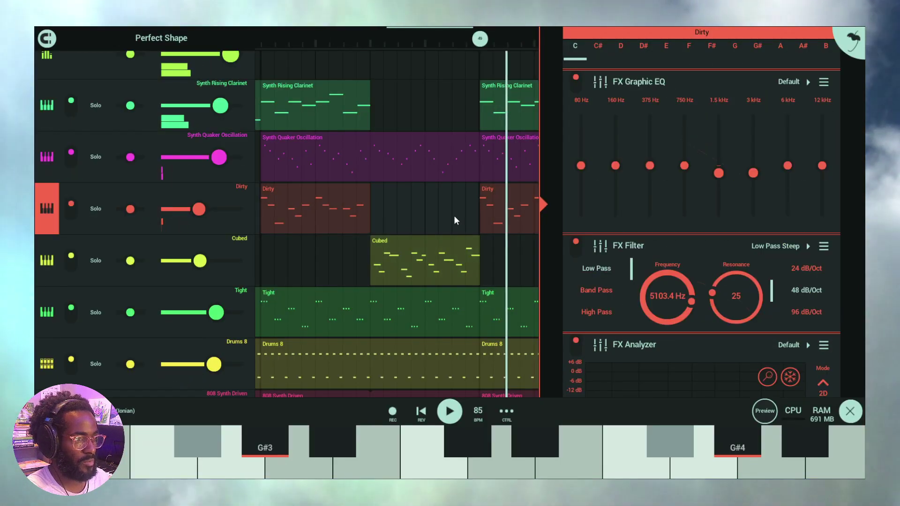
{"action": "left_click_drag", "start_coordinate": [454, 215], "coordinate": [373, 225]}
{"action": "scroll", "coordinate": [859, 163], "scroll_direction": "down", "scroll_amount": 2}
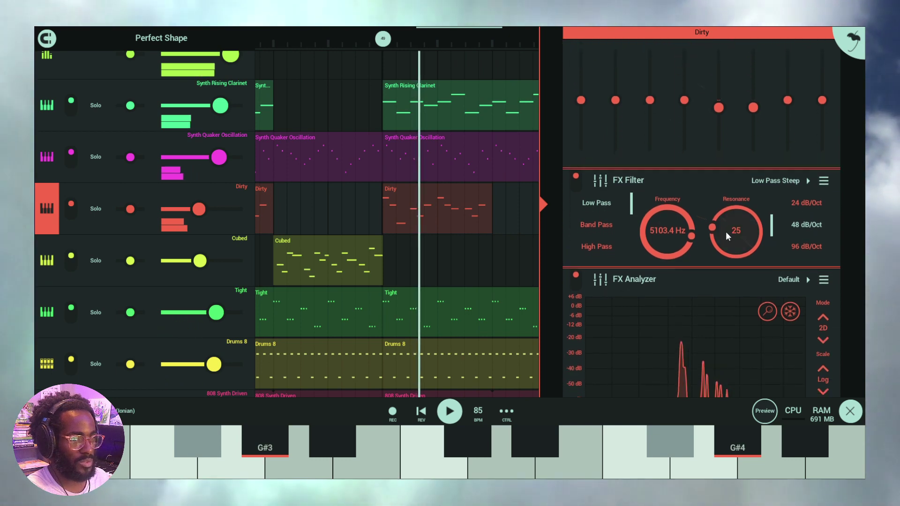
{"action": "mouse_move", "coordinate": [726, 229]}
{"action": "left_mouse_down"}
{"action": "mouse_move", "coordinate": [772, 111]}
{"action": "mouse_move", "coordinate": [749, 200]}
{"action": "mouse_move", "coordinate": [727, 229]}
{"action": "left_mouse_up"}
{"action": "left_click_drag", "start_coordinate": [668, 241], "coordinate": [716, 192]}
{"action": "left_click", "coordinate": [95, 209]}
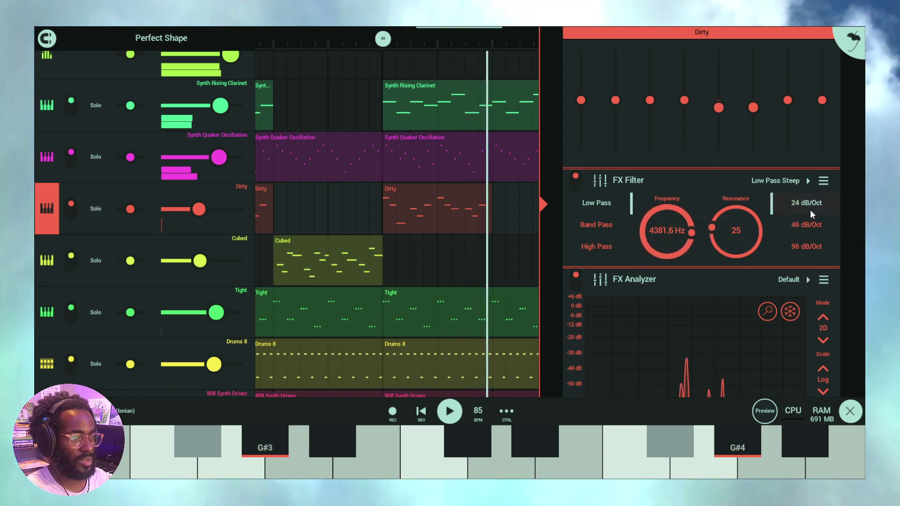
Replay from bar 49 with Dirty soloed, compare steeper filter slopes with 24 dB/Oct, and set frequency to 2679.0 Hz and resonance to 44.
{"action": "left_click", "coordinate": [383, 41]}
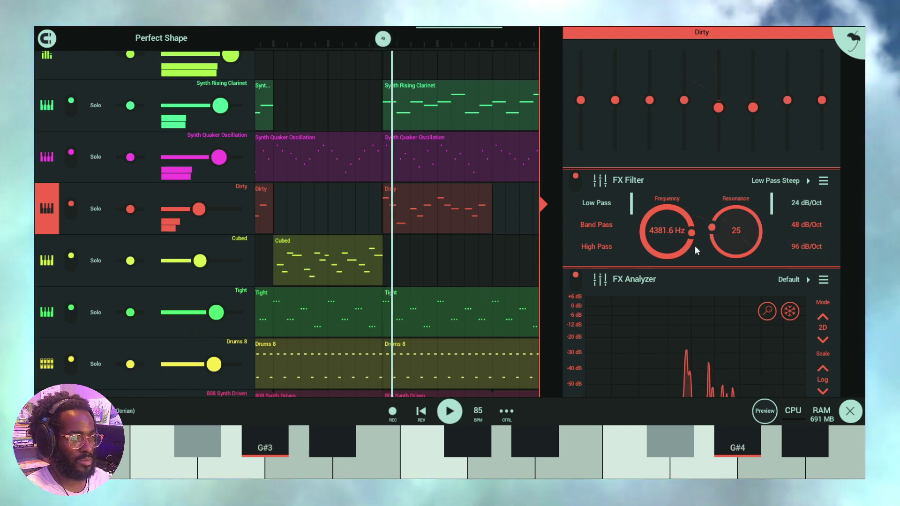
{"action": "left_click", "coordinate": [98, 209]}
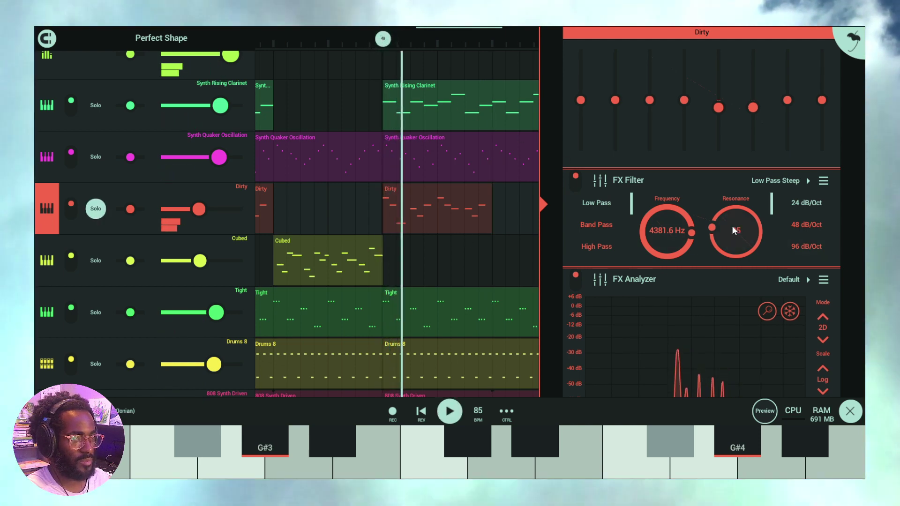
{"action": "left_click", "coordinate": [804, 226]}
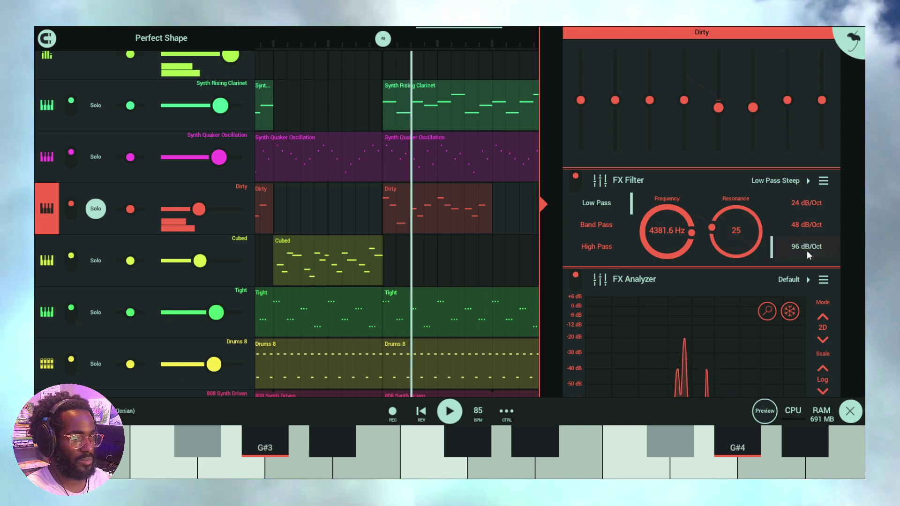
{"action": "left_click", "coordinate": [813, 209]}
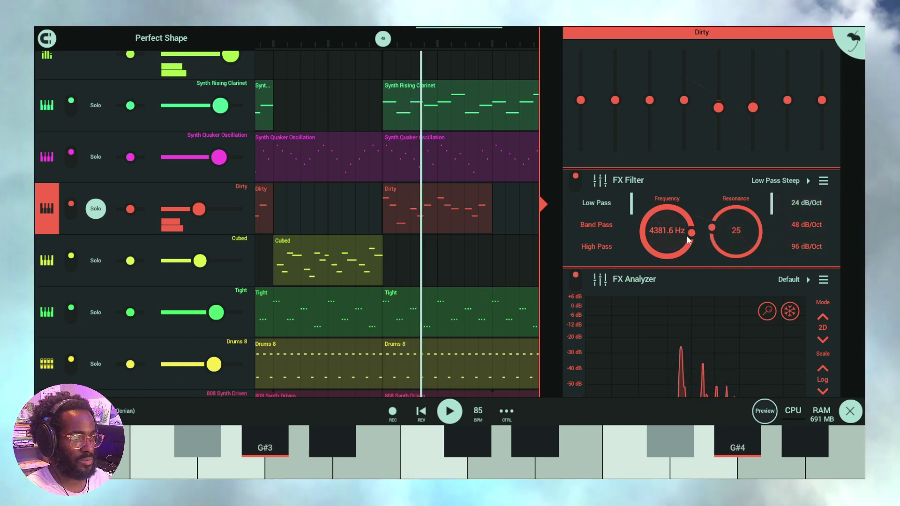
{"action": "left_click_drag", "start_coordinate": [687, 235], "coordinate": [685, 234]}
{"action": "left_click", "coordinate": [742, 207]}
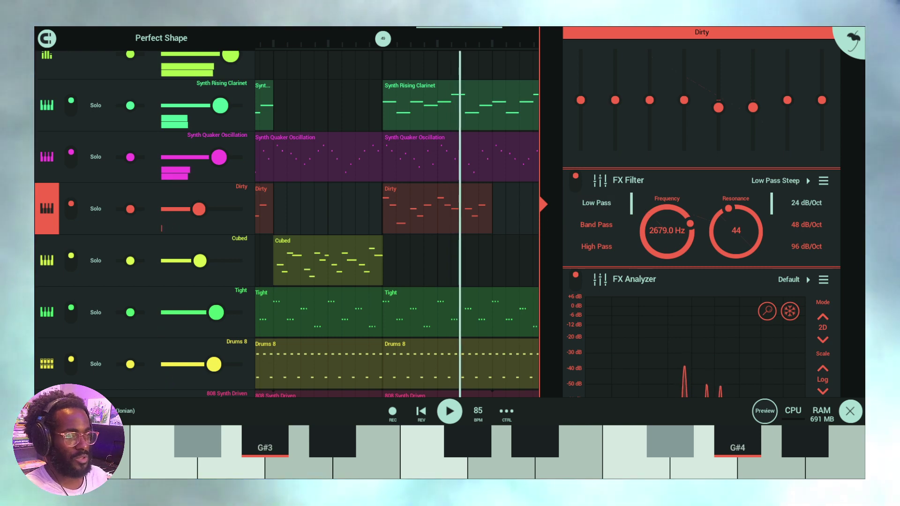
Insert a Distortion effect between the Multiband Compressor and the Tuned EQ on the Dirty channel.
{"action": "scroll", "coordinate": [863, 181], "scroll_direction": "up", "scroll_amount": 3}
{"action": "scroll", "coordinate": [861, 180], "scroll_direction": "up", "scroll_amount": 3}
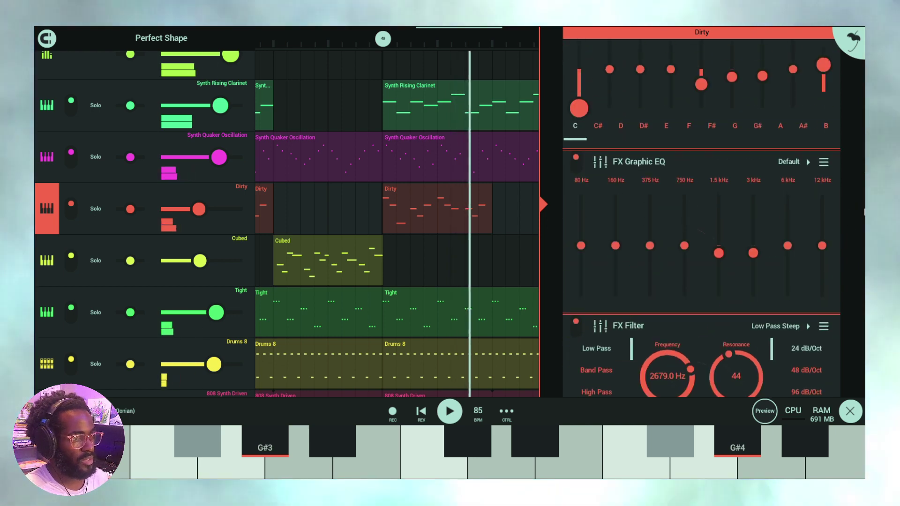
{"action": "scroll", "coordinate": [860, 191], "scroll_direction": "down", "scroll_amount": 9}
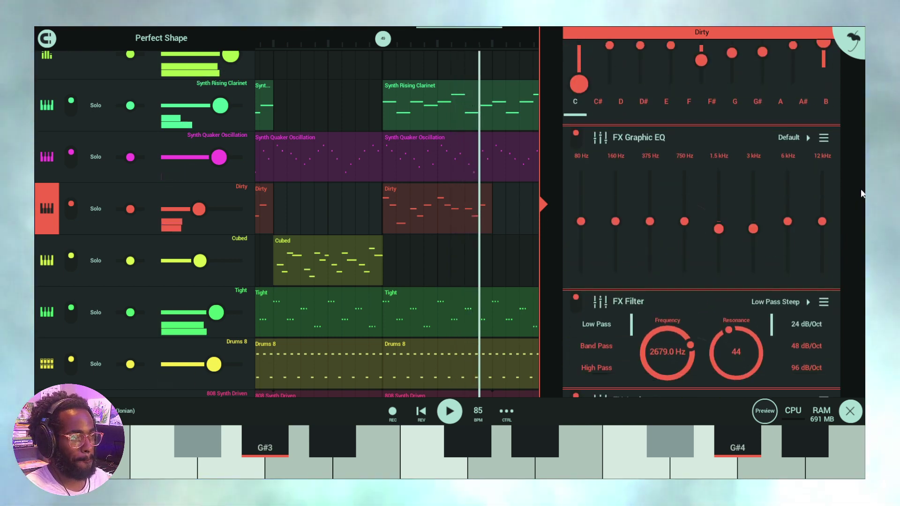
{"action": "scroll", "coordinate": [863, 206], "scroll_direction": "up", "scroll_amount": 20}
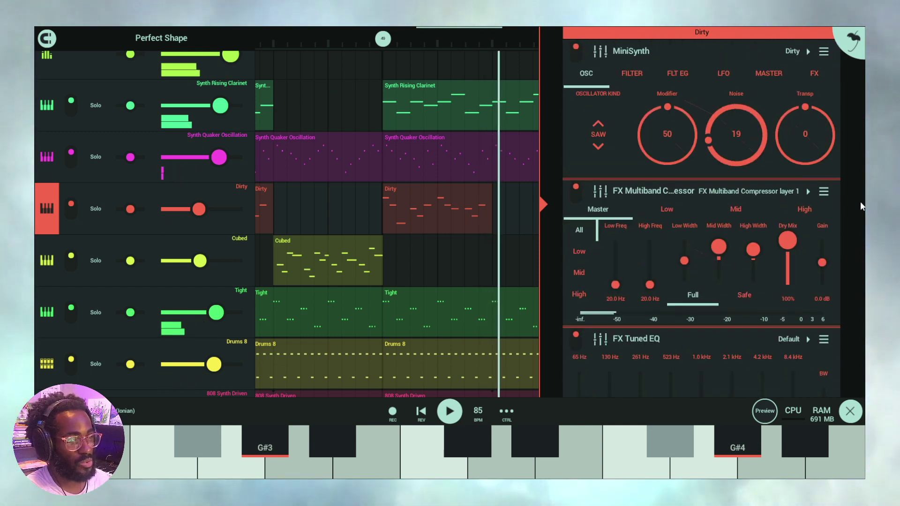
{"action": "scroll", "coordinate": [857, 206], "scroll_direction": "down", "scroll_amount": 4}
{"action": "left_click", "coordinate": [826, 243]}
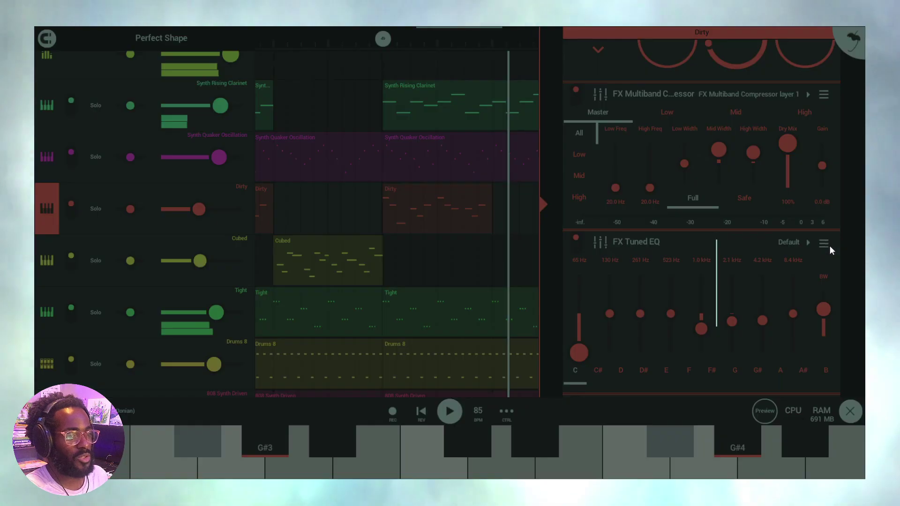
{"action": "left_click", "coordinate": [814, 263]}
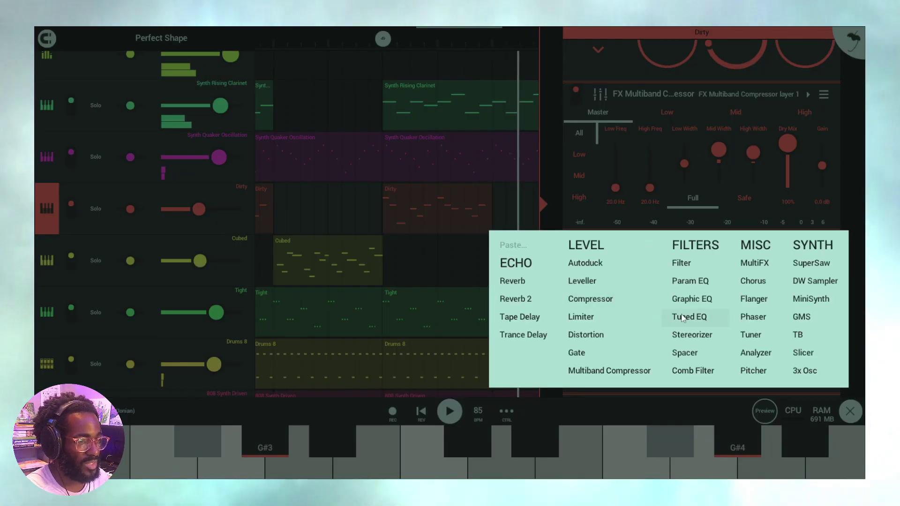
{"action": "left_click", "coordinate": [608, 334]}
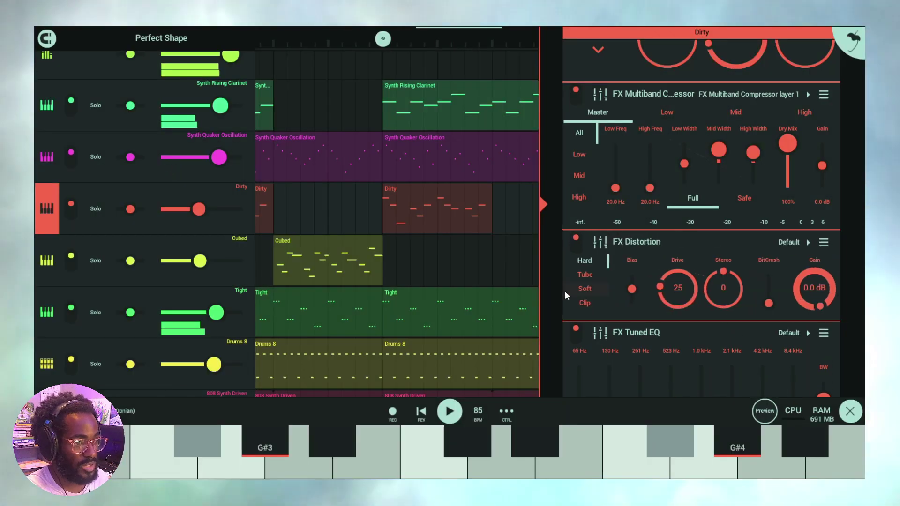
Set the Dirty distortion's Drive to 2 and adjust its Stereo amount while playing the song's final section.
{"action": "left_click_drag", "start_coordinate": [475, 260], "coordinate": [263, 251]}
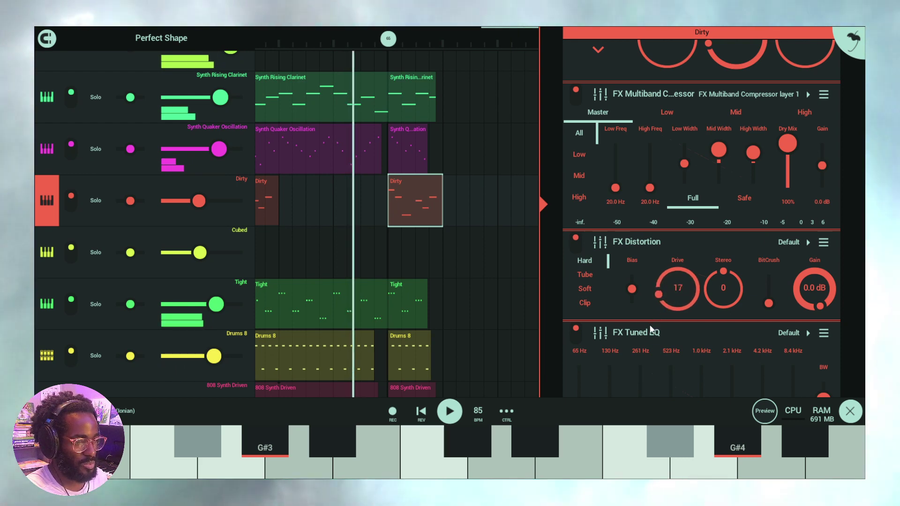
{"action": "left_click_drag", "start_coordinate": [651, 326], "coordinate": [633, 386]}
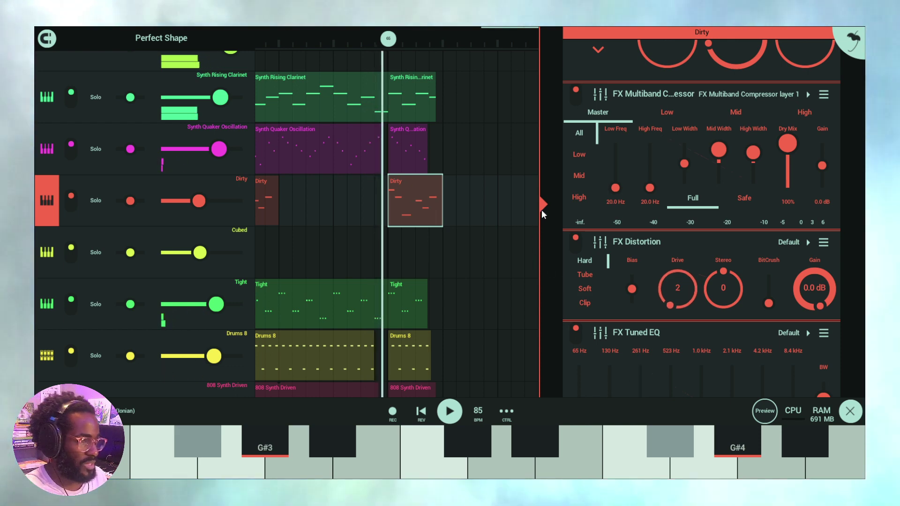
{"action": "left_click_drag", "start_coordinate": [492, 214], "coordinate": [530, 331]}
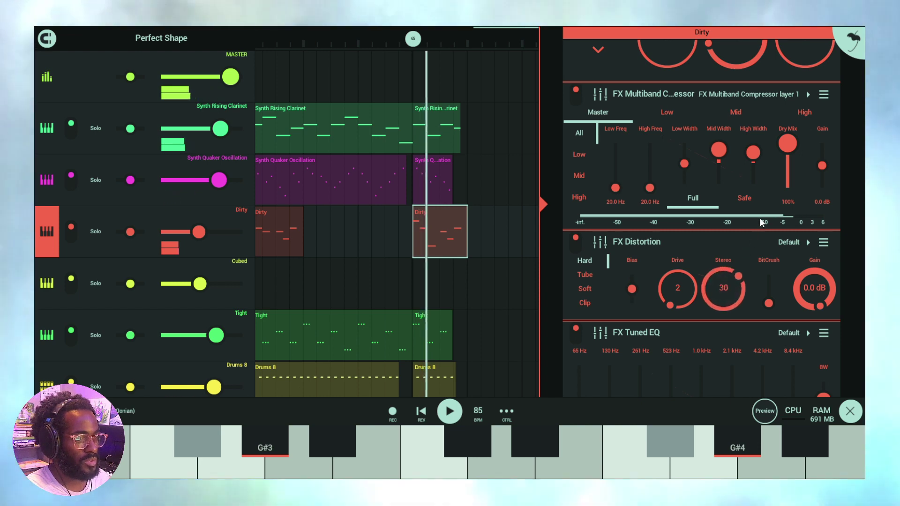
{"action": "left_click_drag", "start_coordinate": [731, 298], "coordinate": [724, 387]}
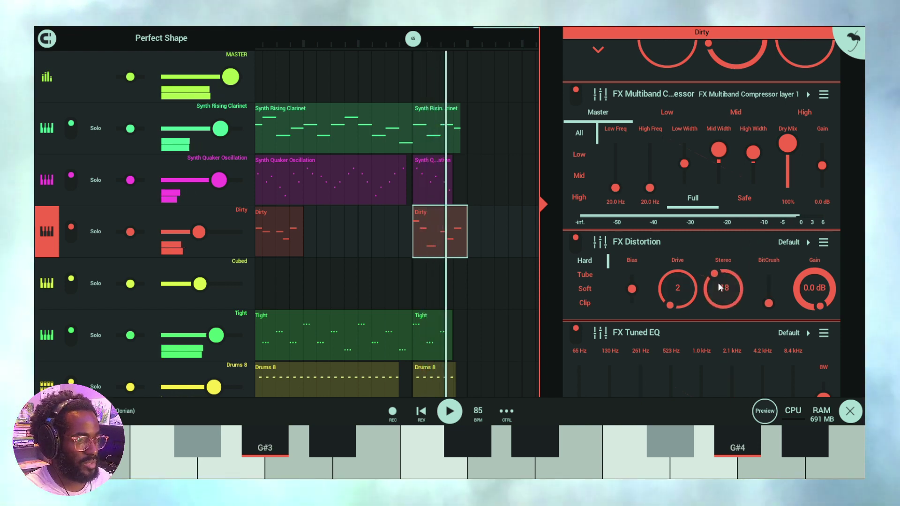
Hide the Dirty channel's modules, show the end of the arrangement in the playlist, and stop playback.
{"action": "left_click", "coordinate": [542, 205]}
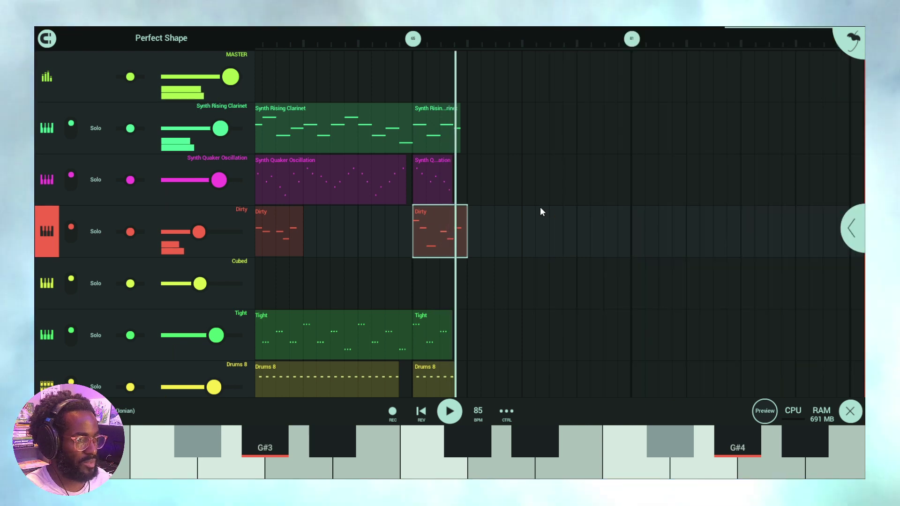
{"action": "left_click_drag", "start_coordinate": [529, 186], "coordinate": [626, 197]}
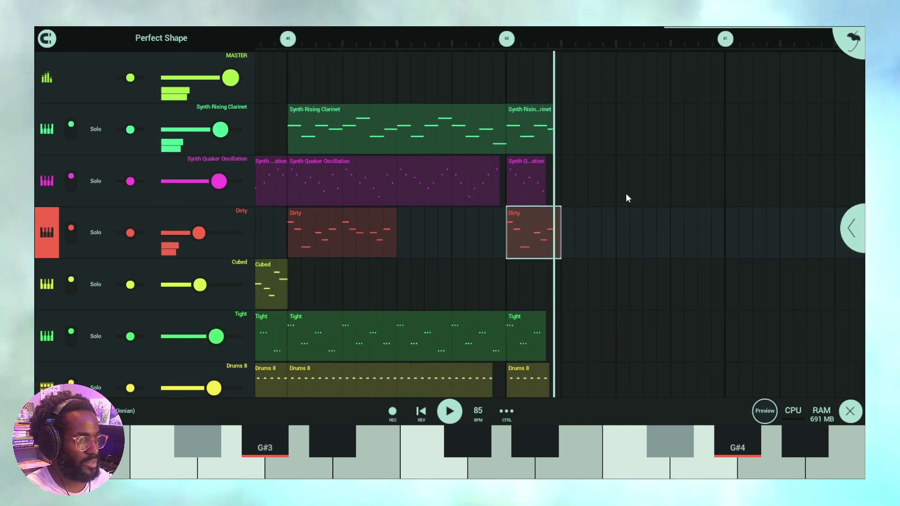
{"action": "left_click", "coordinate": [453, 415]}
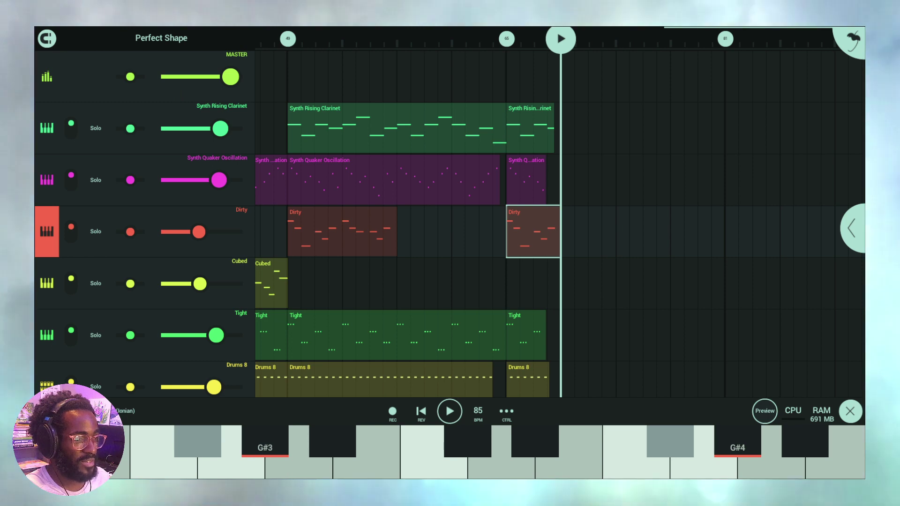